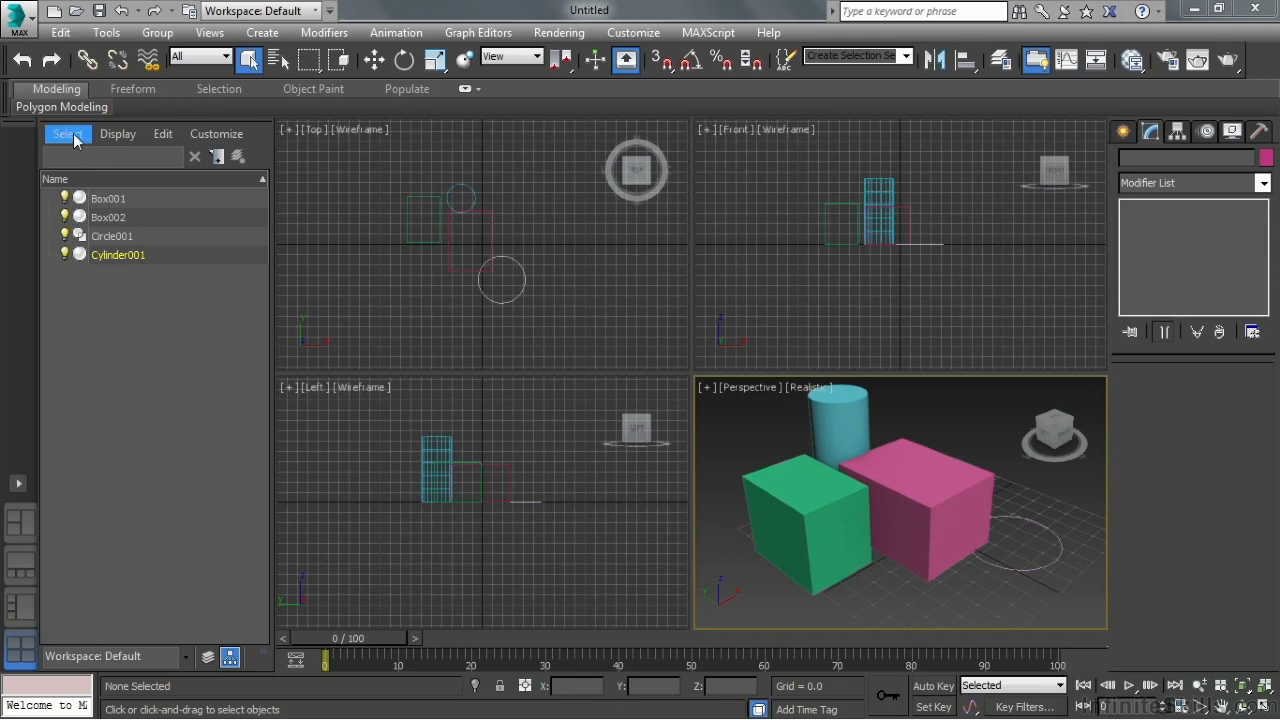
- Delete all existing objects from the scene
{"action": "left_click", "coordinate": [74, 140]}
{"action": "left_click", "coordinate": [95, 154]}
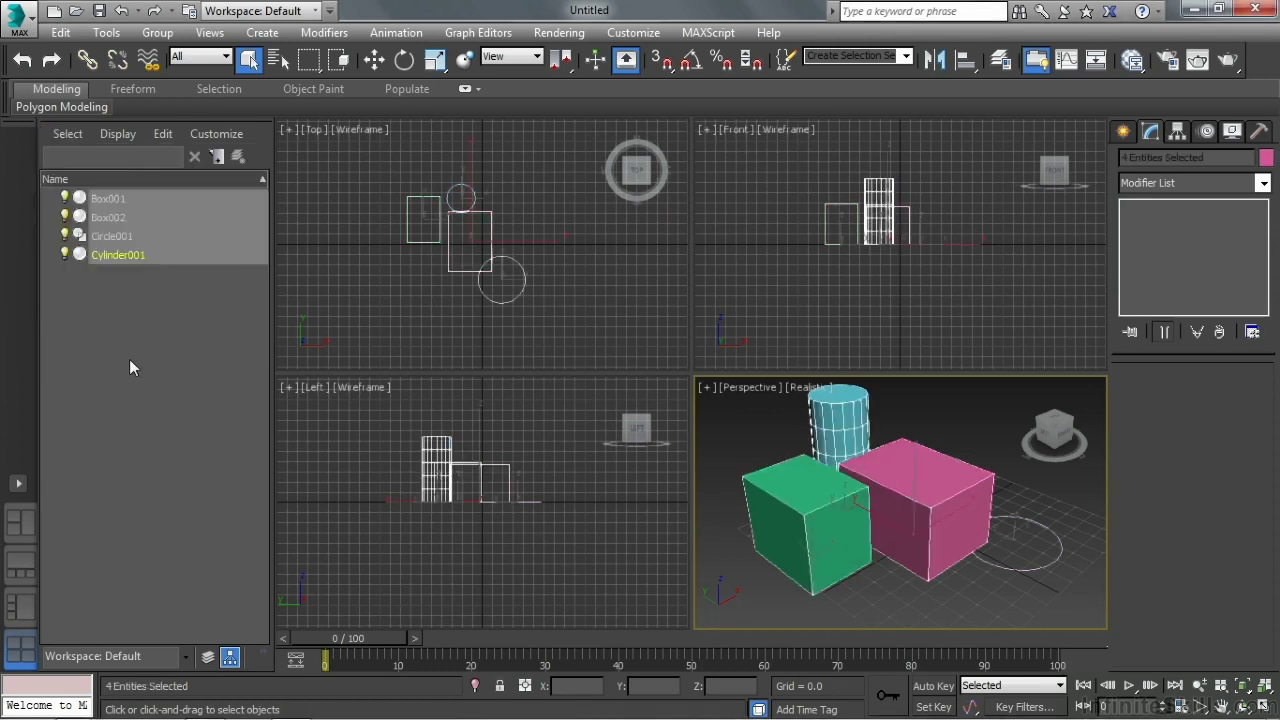
{"action": "key", "text": "Delete"}
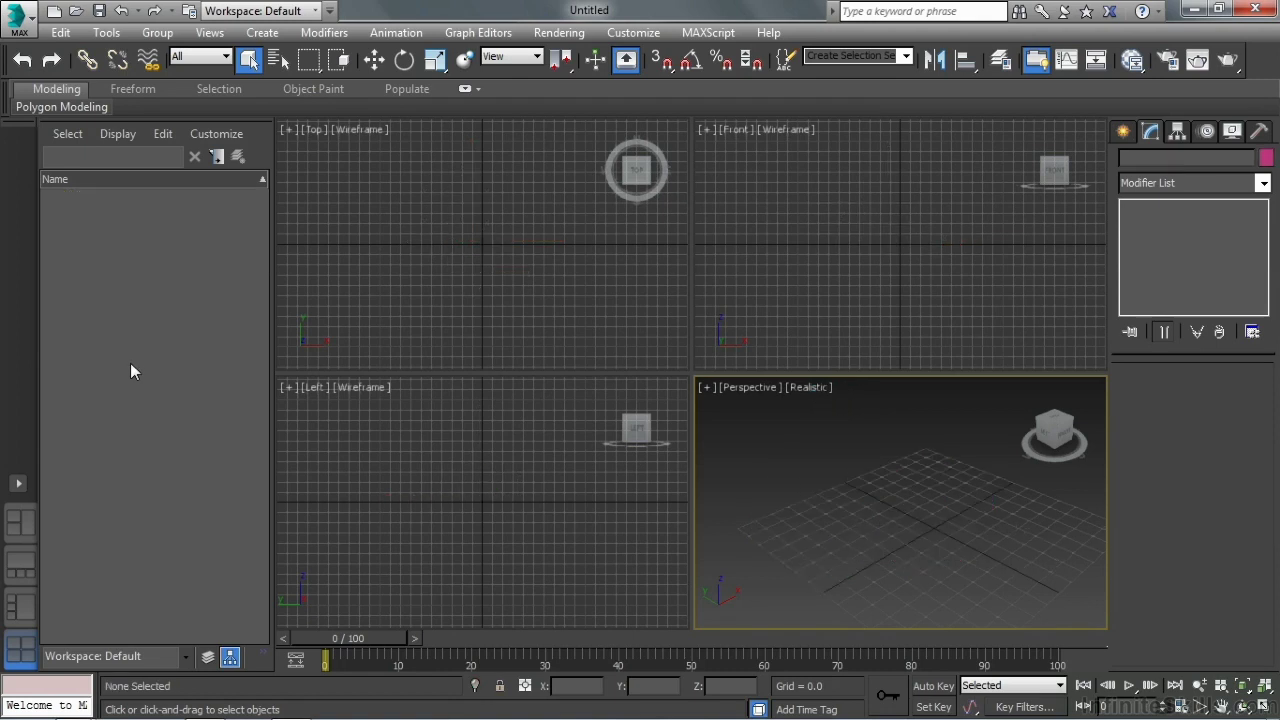
- Create a sphere of radius about 20.4 and a pointed cone of base radius about 25.3 and height about 48.6 in the Perspective view
{"action": "left_click", "coordinate": [1123, 131]}
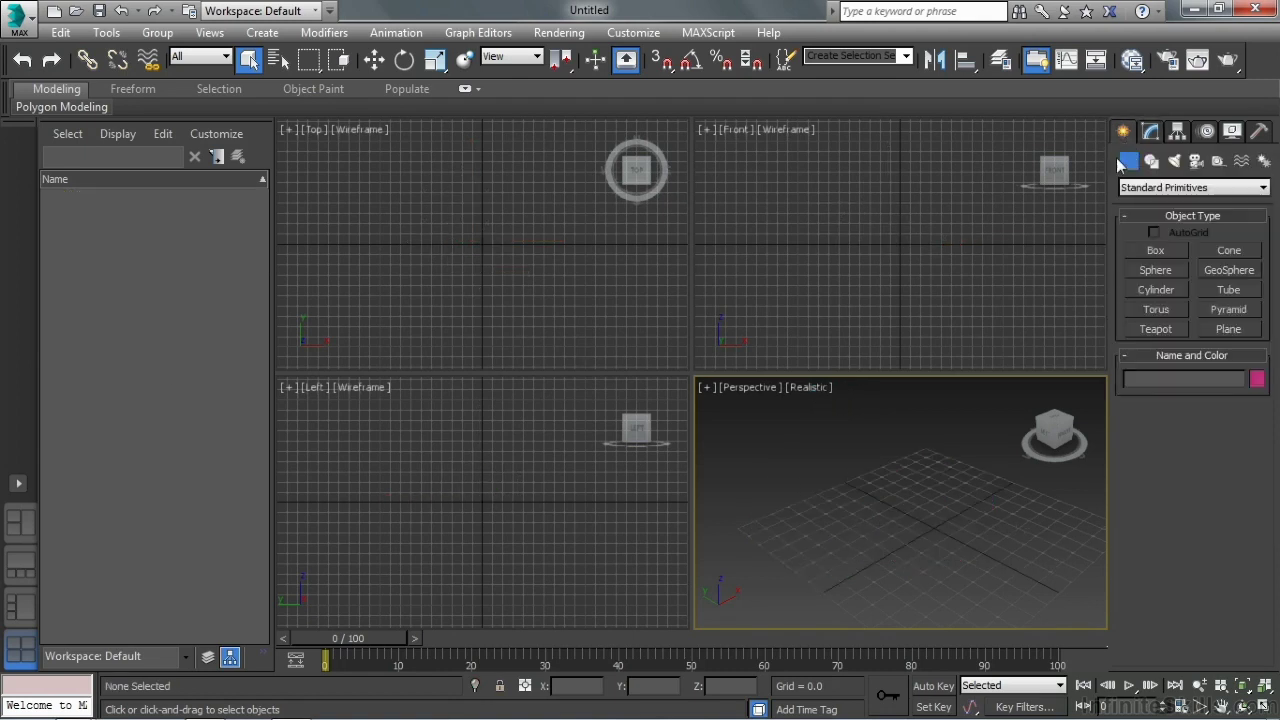
{"action": "left_click", "coordinate": [1156, 270]}
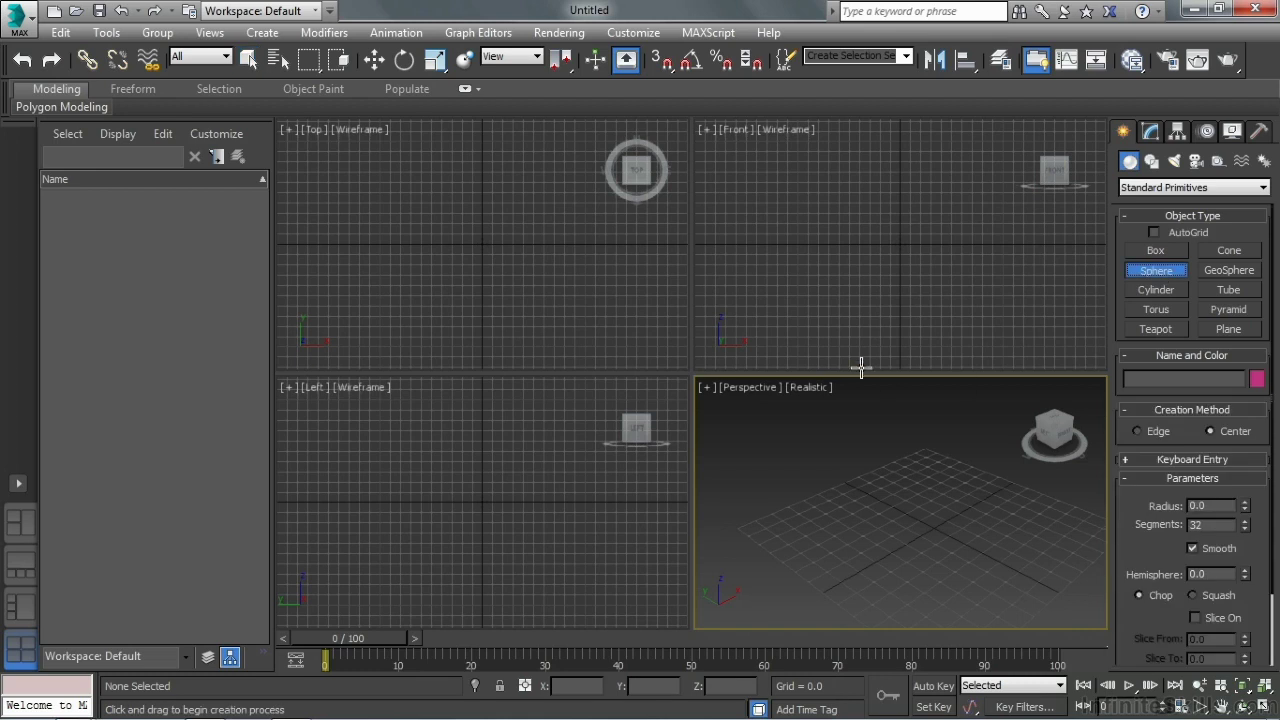
{"action": "left_click_drag", "start_coordinate": [817, 503], "coordinate": [851, 527]}
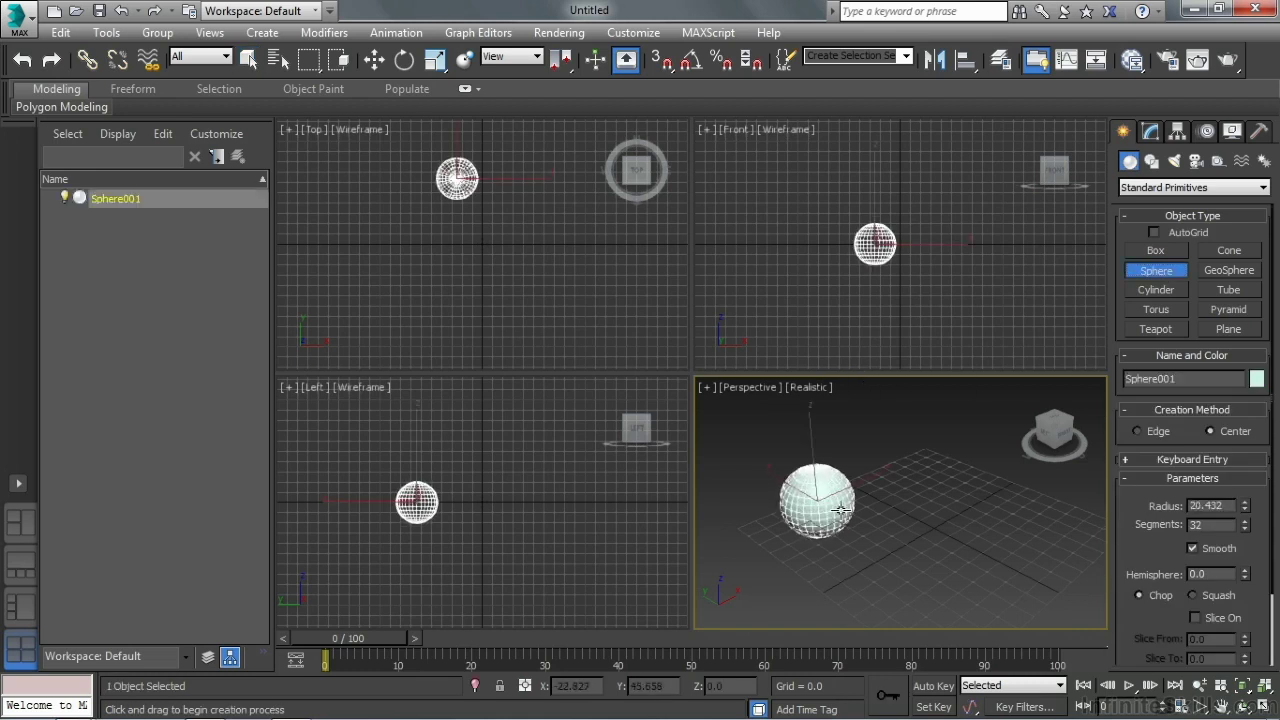
{"action": "left_click", "coordinate": [1229, 250]}
{"action": "left_click_drag", "start_coordinate": [906, 462], "coordinate": [934, 486]}
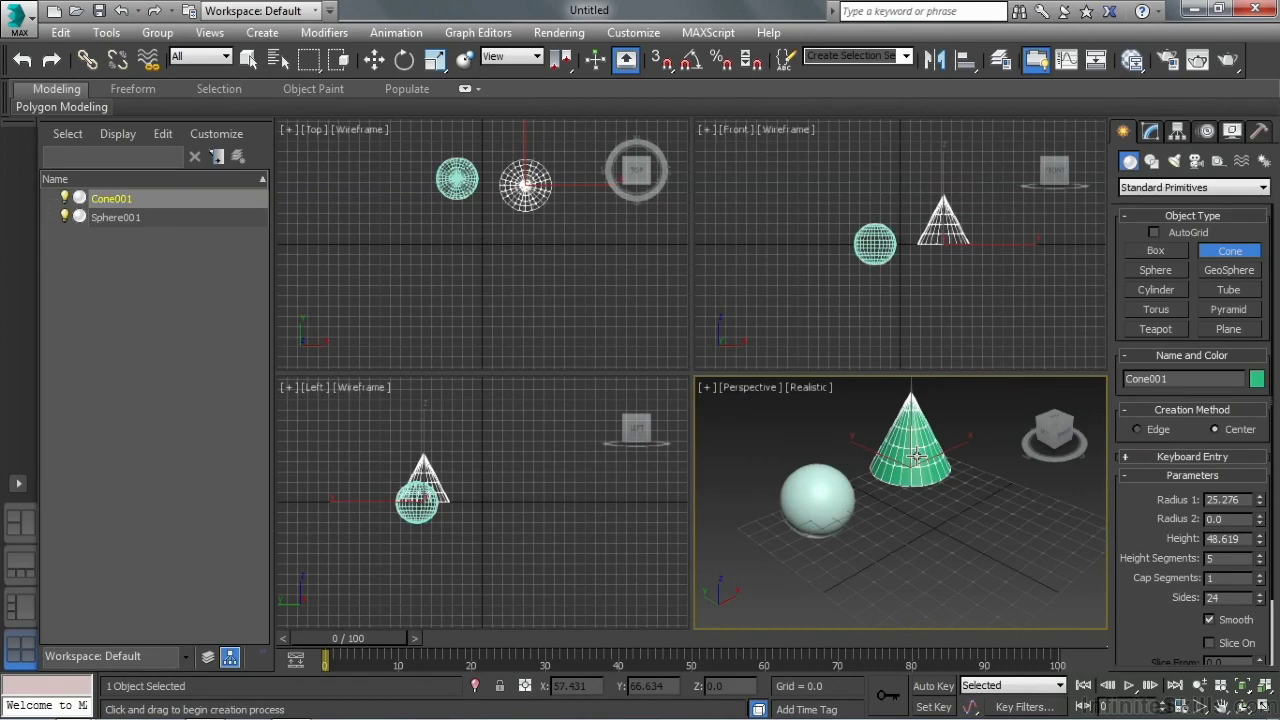
- Create a cylinder of radius about 14.2 and height about 65.7 near the grid's centre in the Perspective view
{"action": "left_click", "coordinate": [1172, 289]}
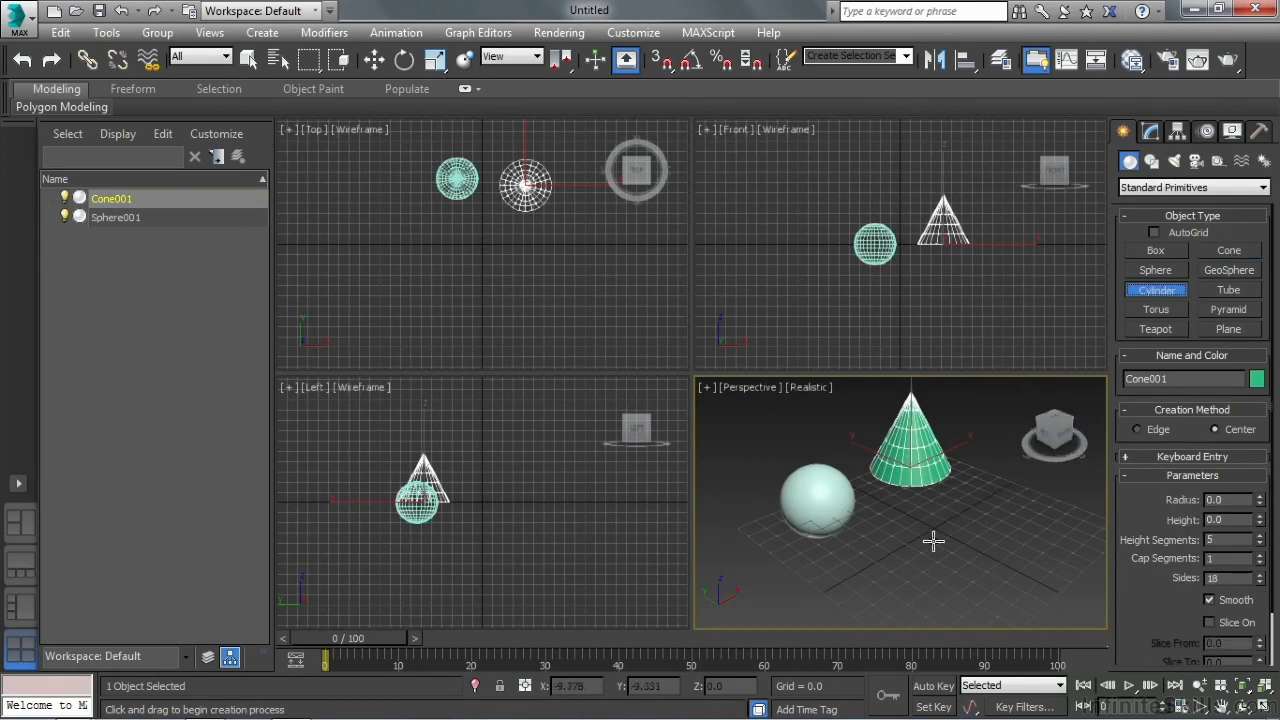
{"action": "left_click_drag", "start_coordinate": [932, 535], "coordinate": [946, 542]}
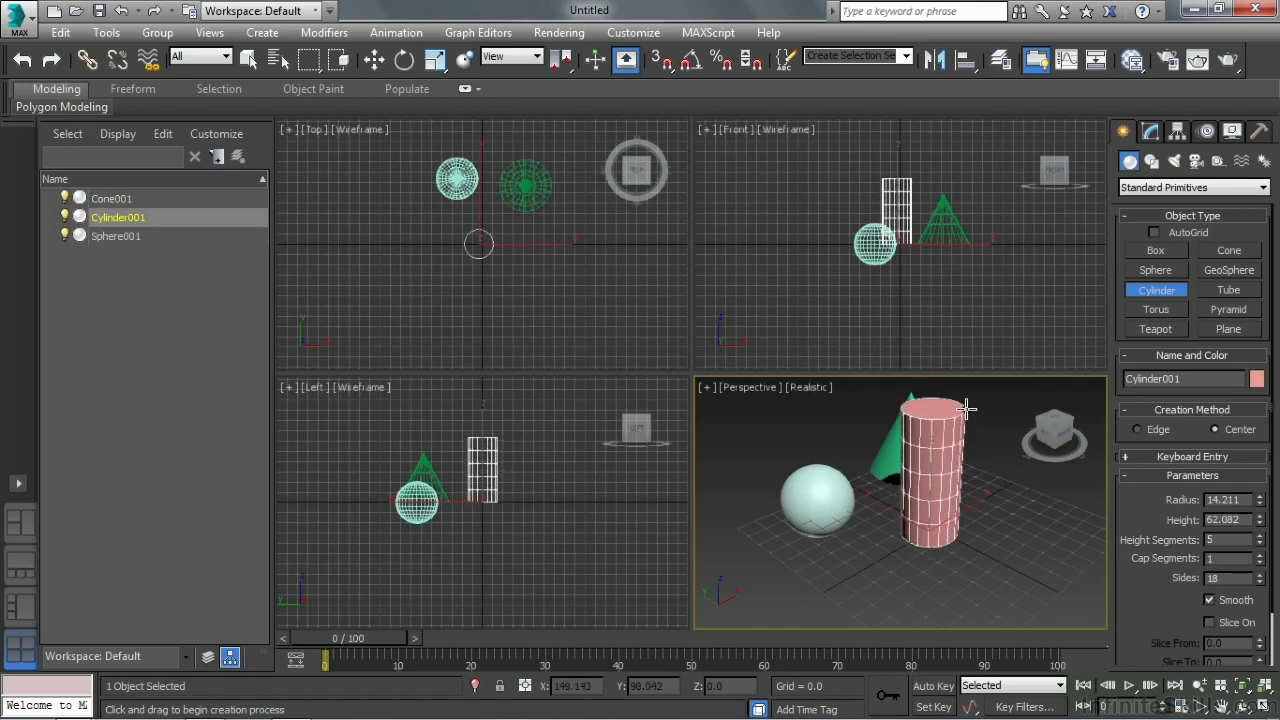
{"action": "left_click", "coordinate": [967, 404]}
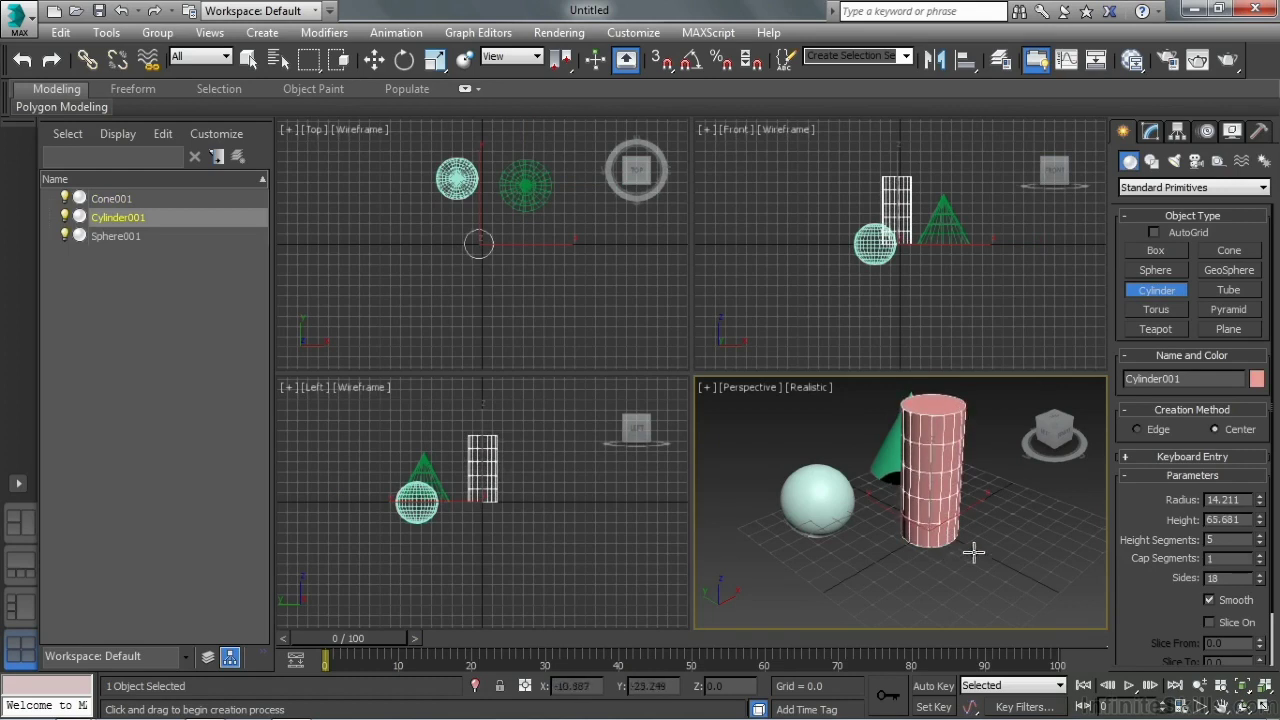
- Create a tube beside the cylinder with radii of about 19 and 11.7 and a height of about 67.2
{"action": "left_click", "coordinate": [1249, 291]}
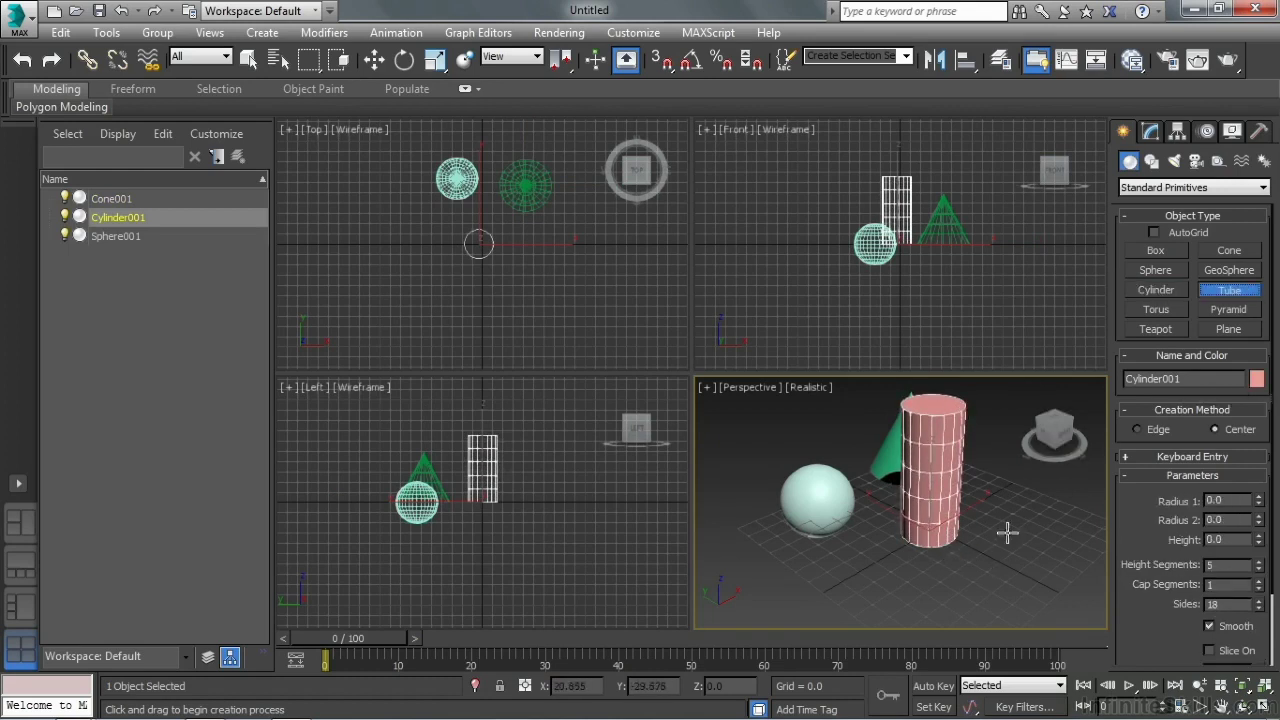
{"action": "left_click_drag", "start_coordinate": [1008, 531], "coordinate": [1031, 544]}
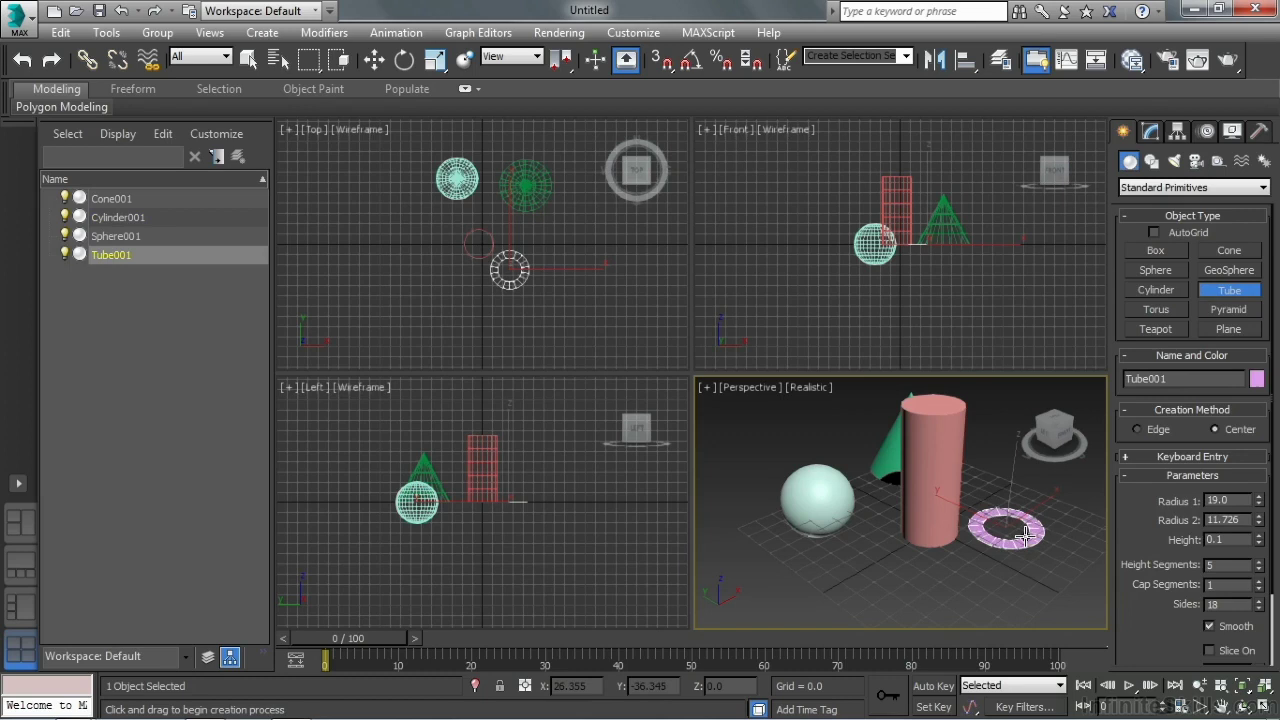
{"action": "left_click", "coordinate": [1025, 535]}
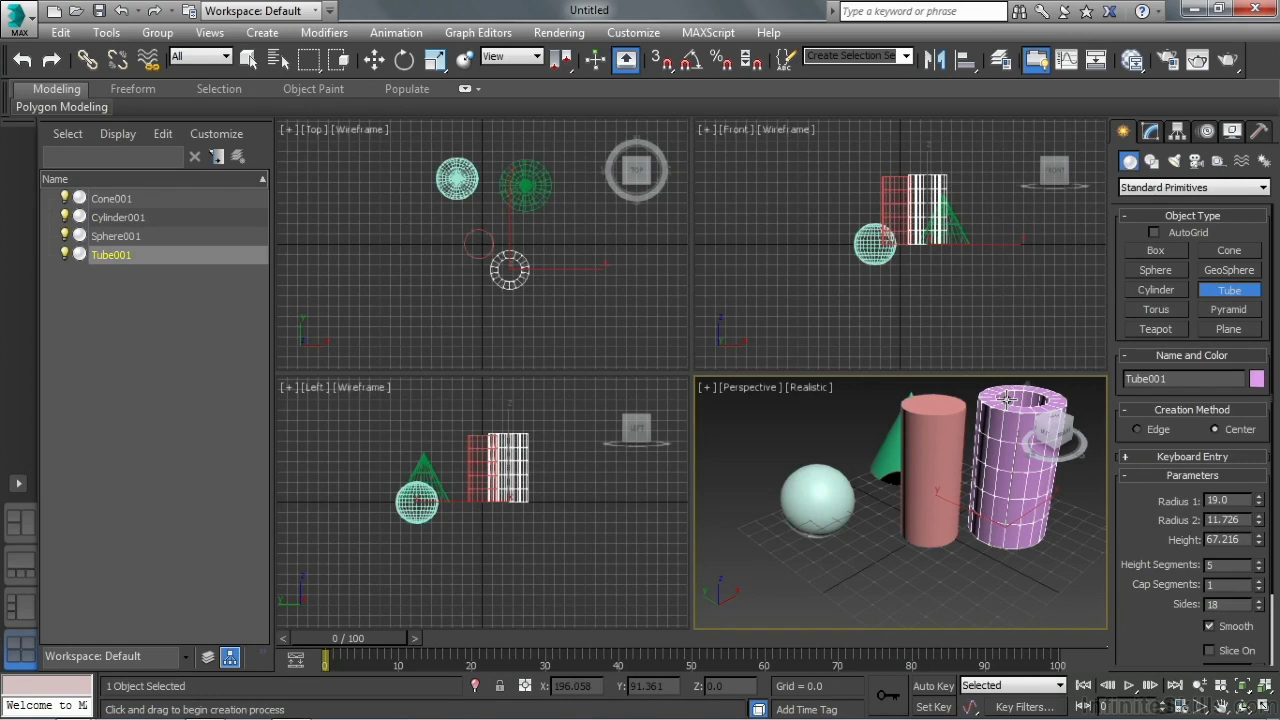
- Set the tube's height to 65
{"action": "left_click", "coordinate": [1150, 131]}
{"action": "middle_click_drag", "start_coordinate": [879, 545], "coordinate": [987, 556], "text": "alt"}
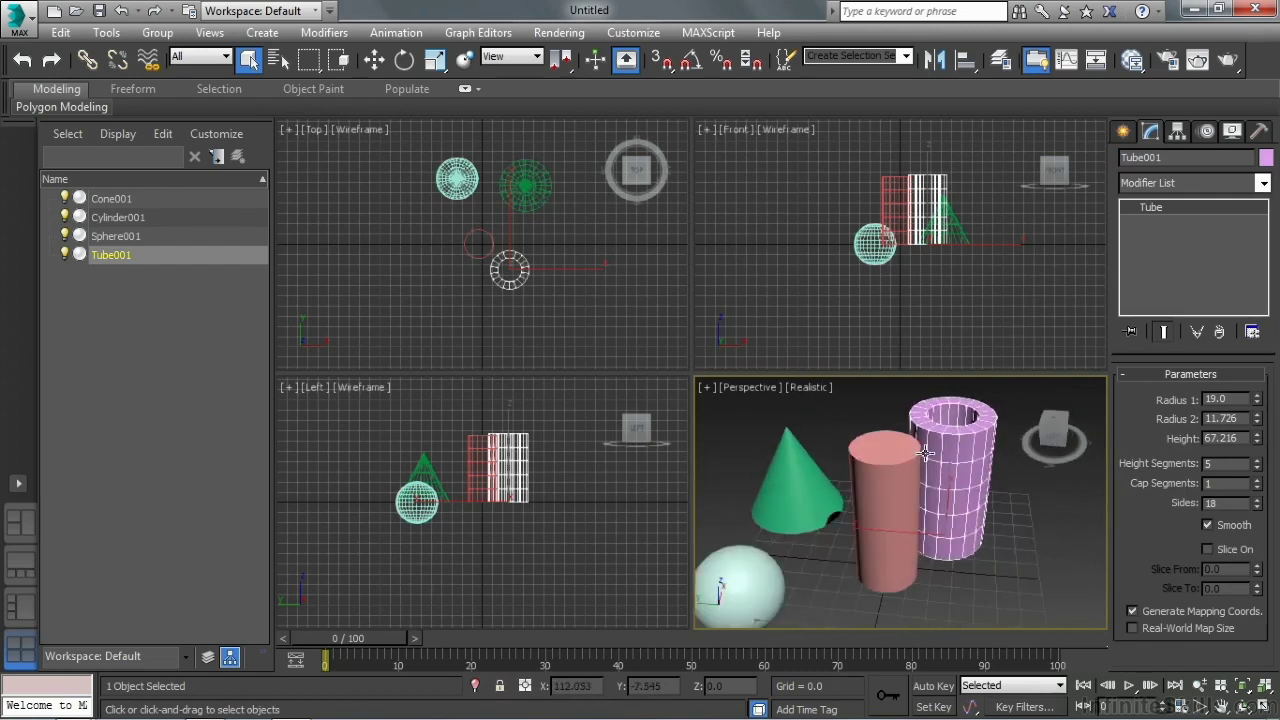
{"action": "middle_click_drag", "start_coordinate": [926, 453], "coordinate": [969, 453], "text": "alt"}
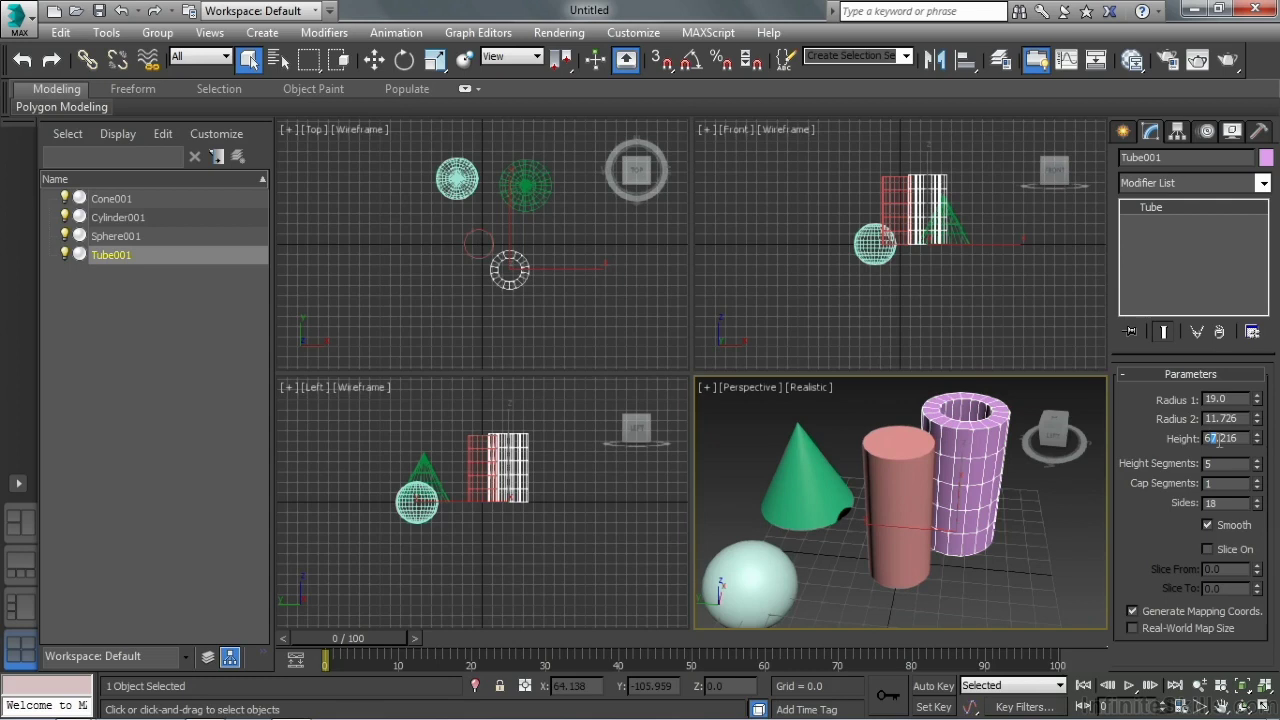
{"action": "left_click_drag", "start_coordinate": [1218, 440], "coordinate": [1260, 448]}
{"action": "type", "text": "65"}
{"action": "key", "text": "Return"}
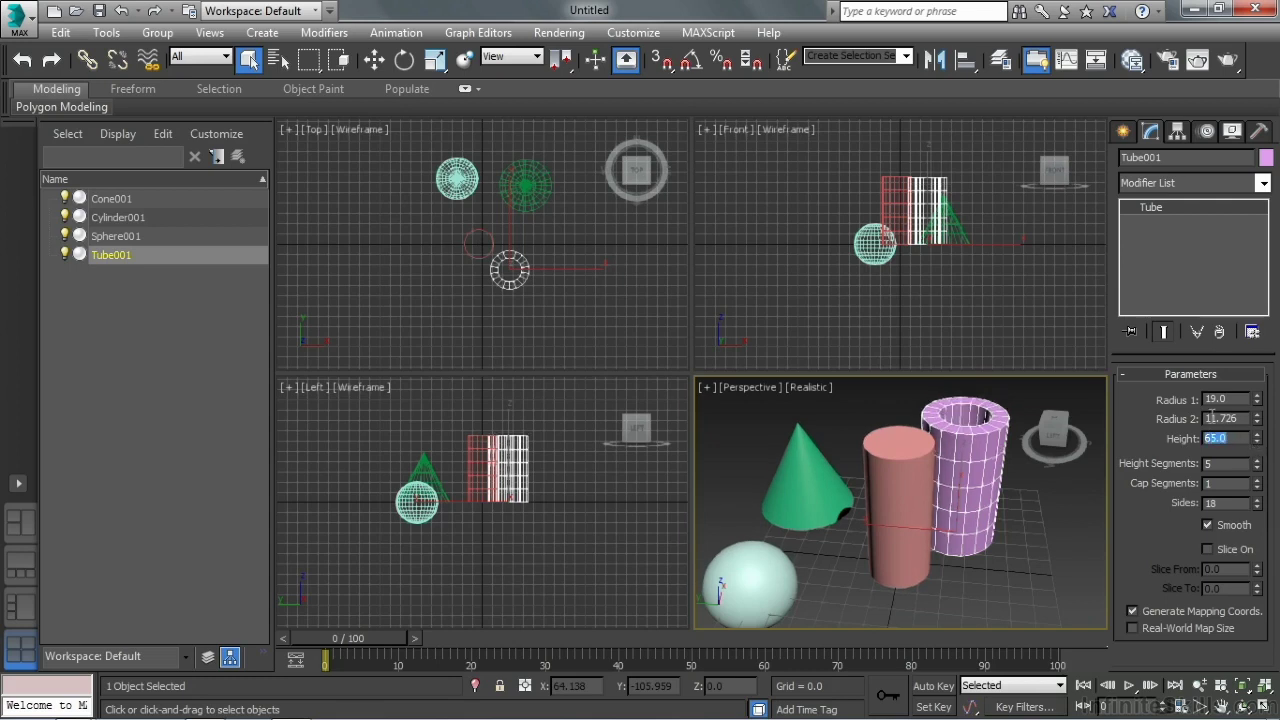
- Set the tube's Radius 2 to 10 and its Radius 1 to 20
{"action": "double_click", "coordinate": [1214, 418]}
{"action": "type", "text": "10"}
{"action": "key", "text": "Return"}
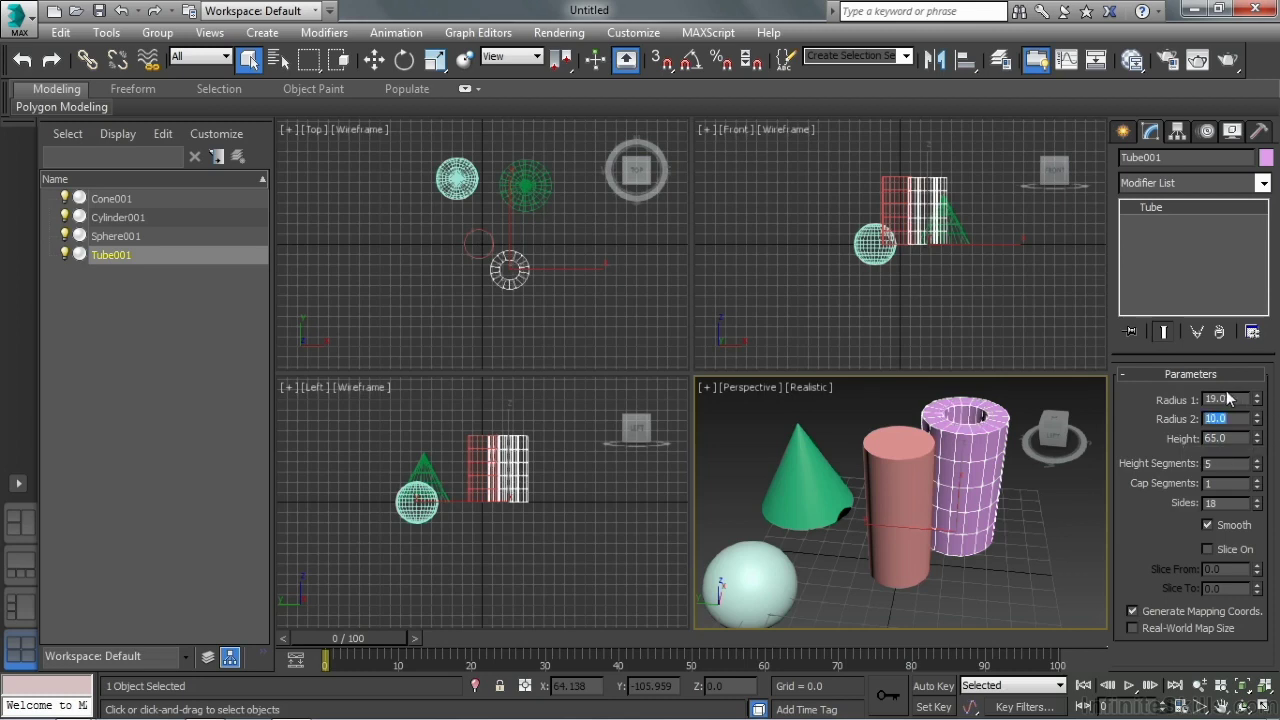
{"action": "double_click", "coordinate": [1228, 397]}
{"action": "type", "text": "20"}
{"action": "key", "text": "Return"}
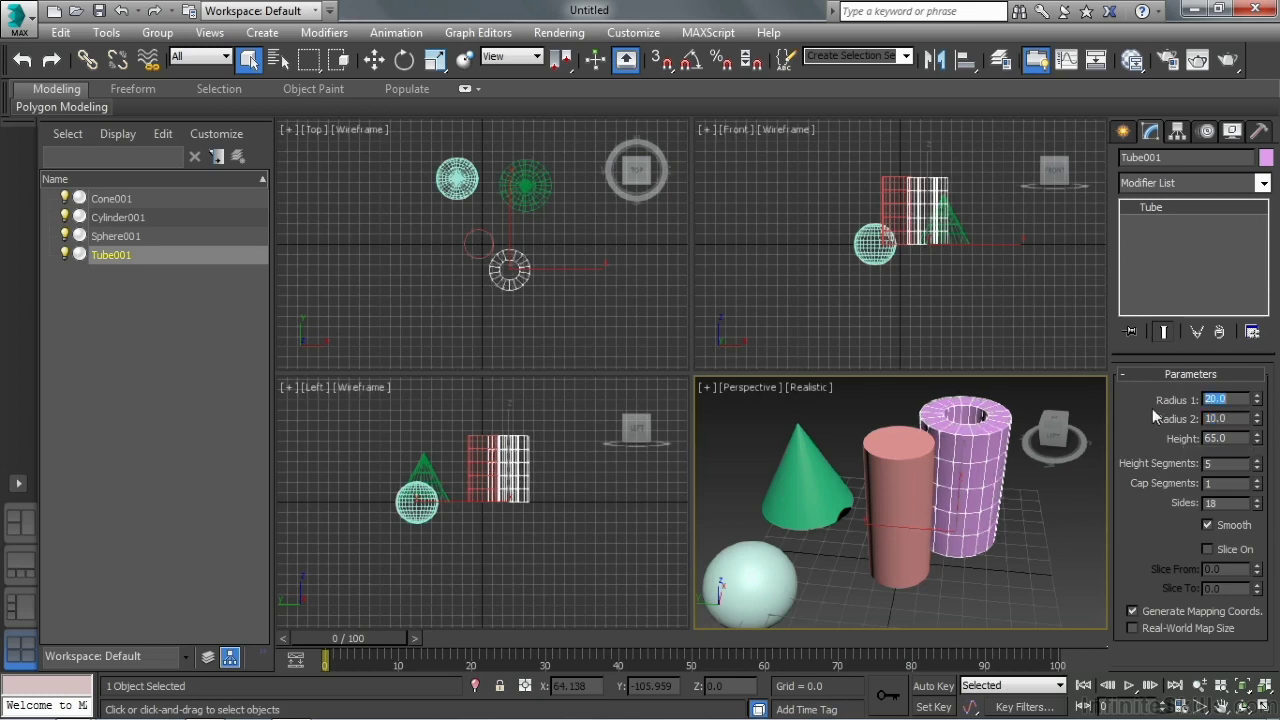
- Set the cylinder's radius to 10
{"action": "left_click", "coordinate": [912, 556]}
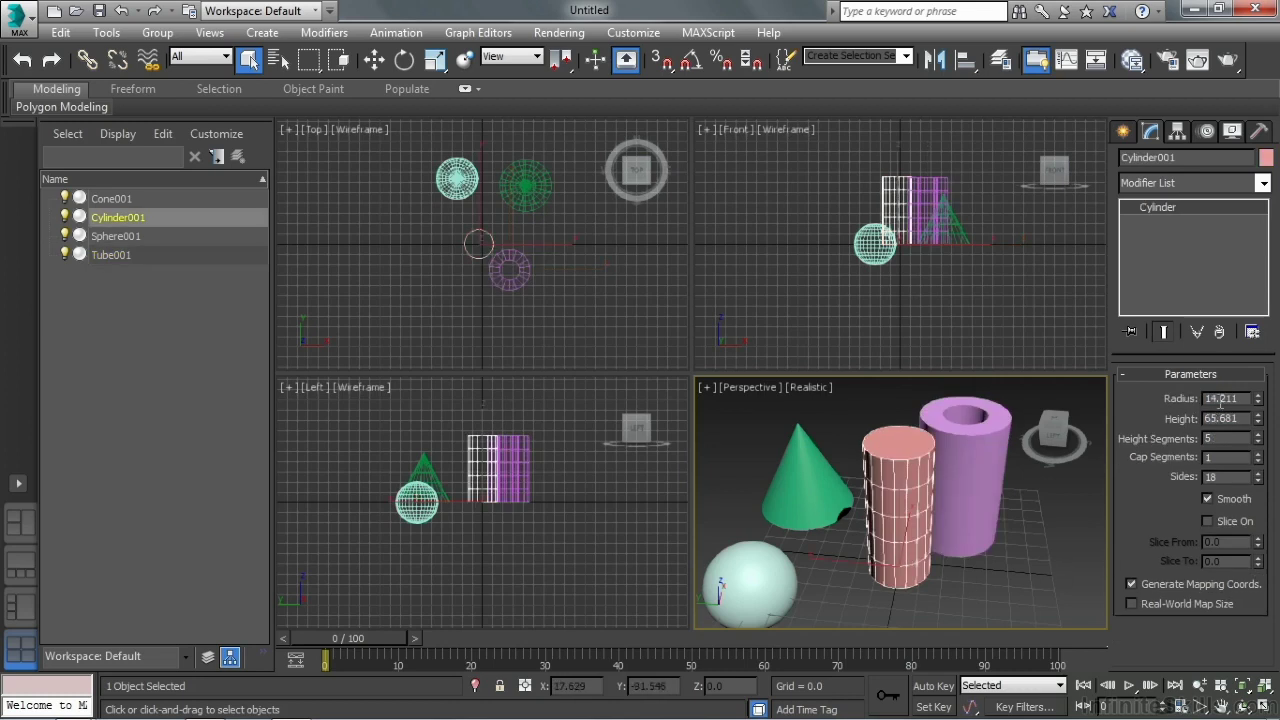
{"action": "left_click_drag", "start_coordinate": [1258, 398], "coordinate": [1260, 408]}
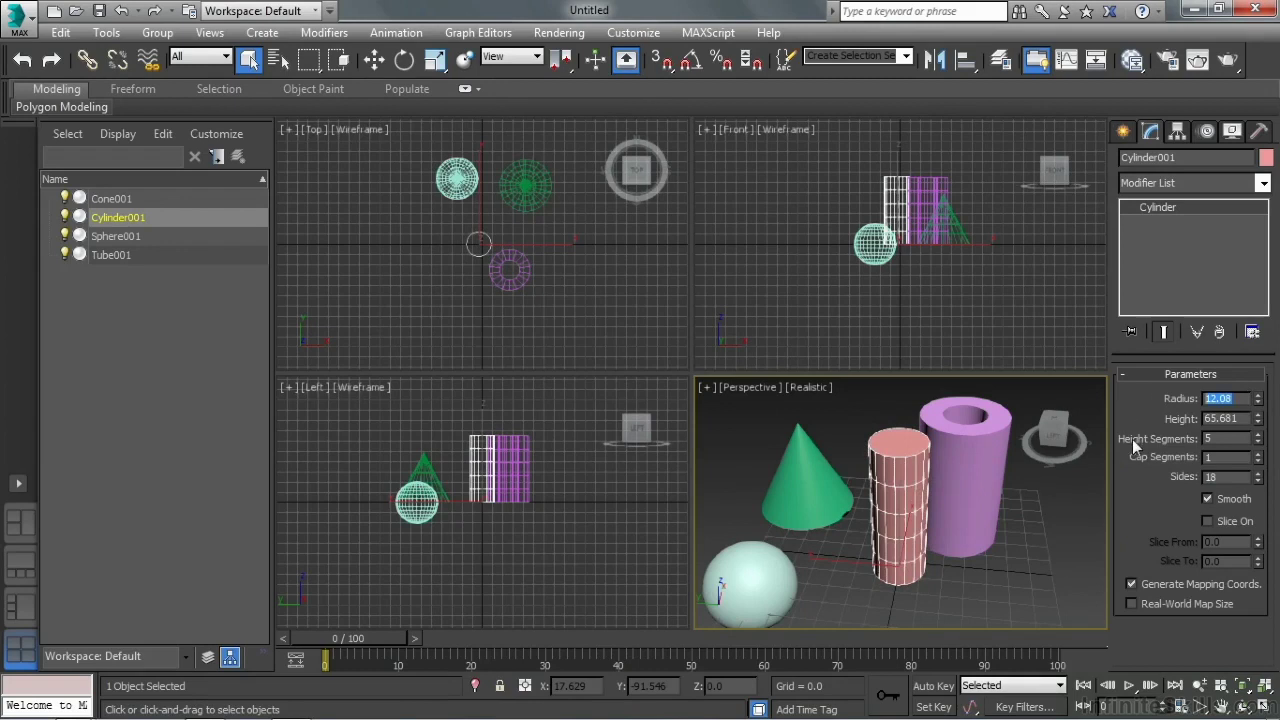
{"action": "type", "text": "10"}
{"action": "key", "text": "Return"}
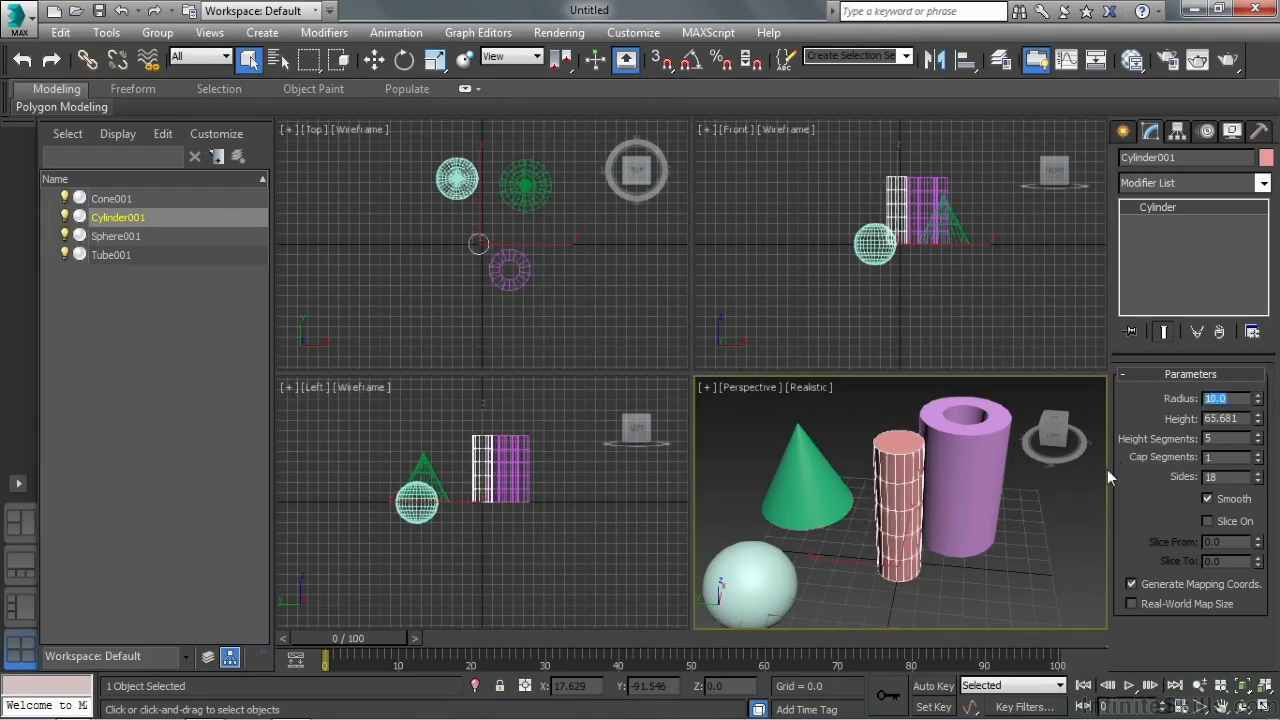
- Align the cylinder to the tube in X, Y and Z position, matching centre to centre
{"action": "right_click", "coordinate": [970, 465]}
{"action": "left_click", "coordinate": [988, 484]}
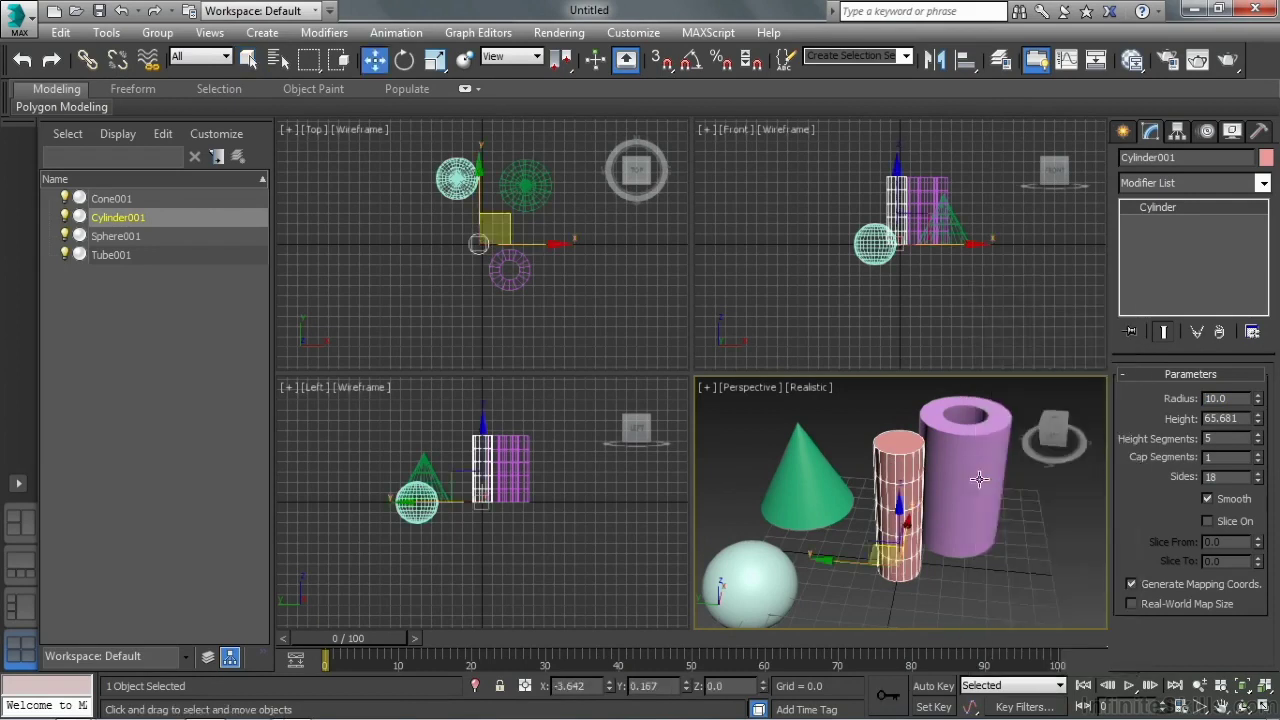
{"action": "left_click", "coordinate": [978, 486]}
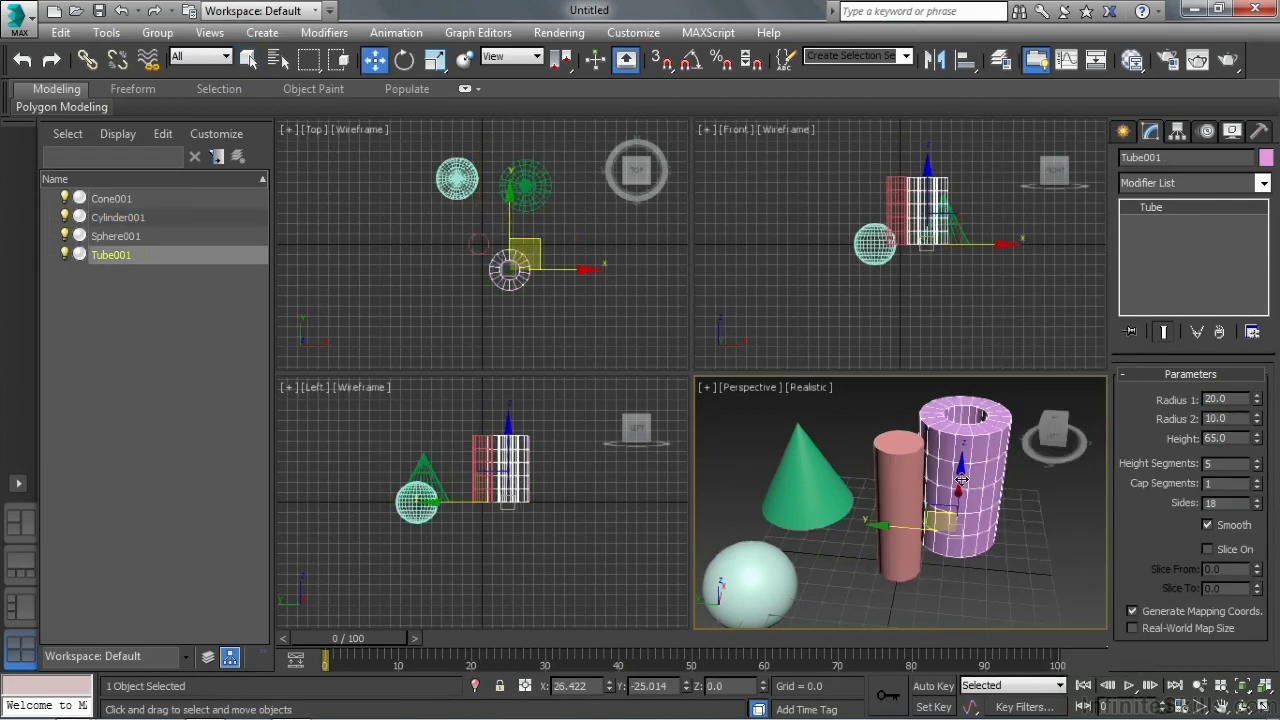
{"action": "left_click", "coordinate": [885, 505]}
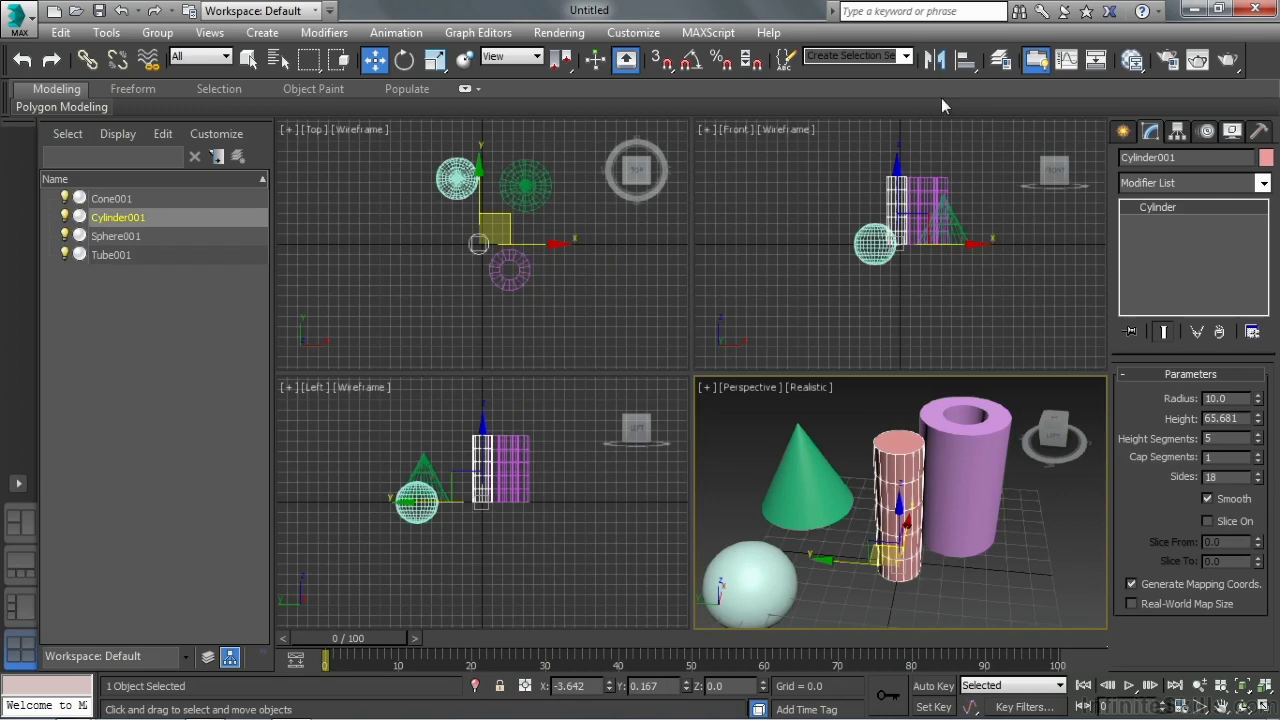
{"action": "left_click", "coordinate": [965, 60]}
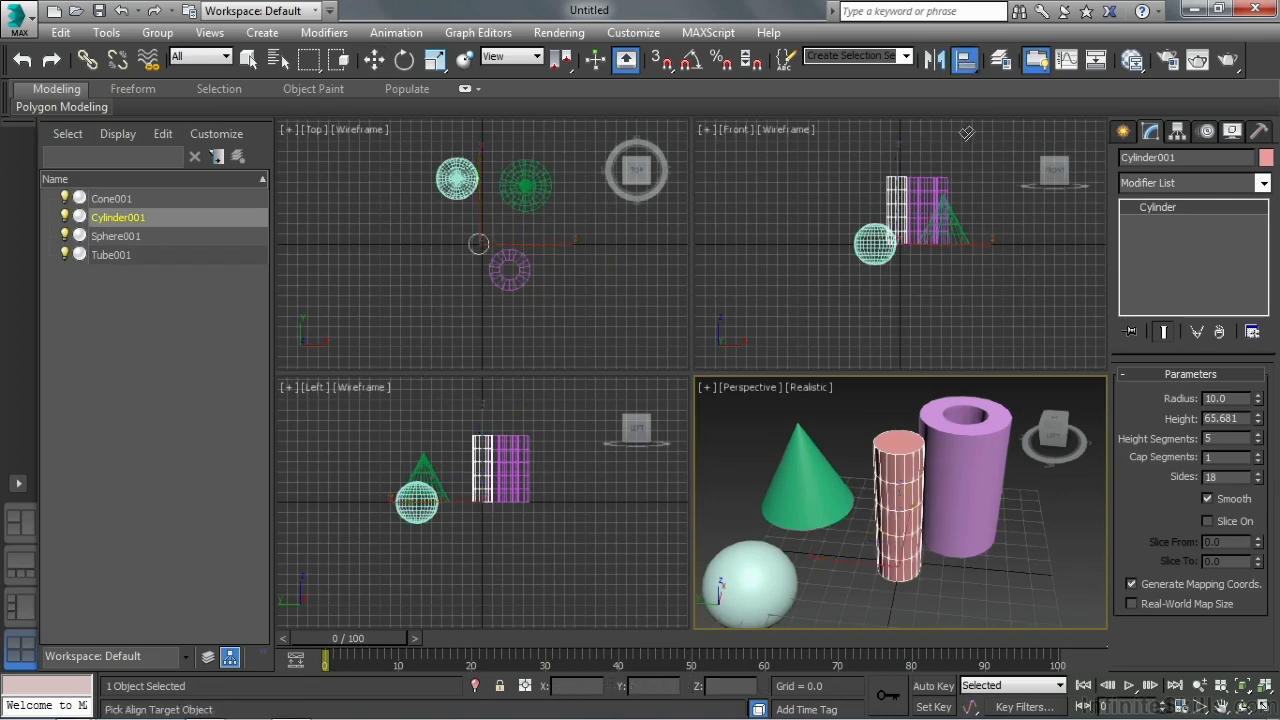
{"action": "left_click", "coordinate": [985, 445]}
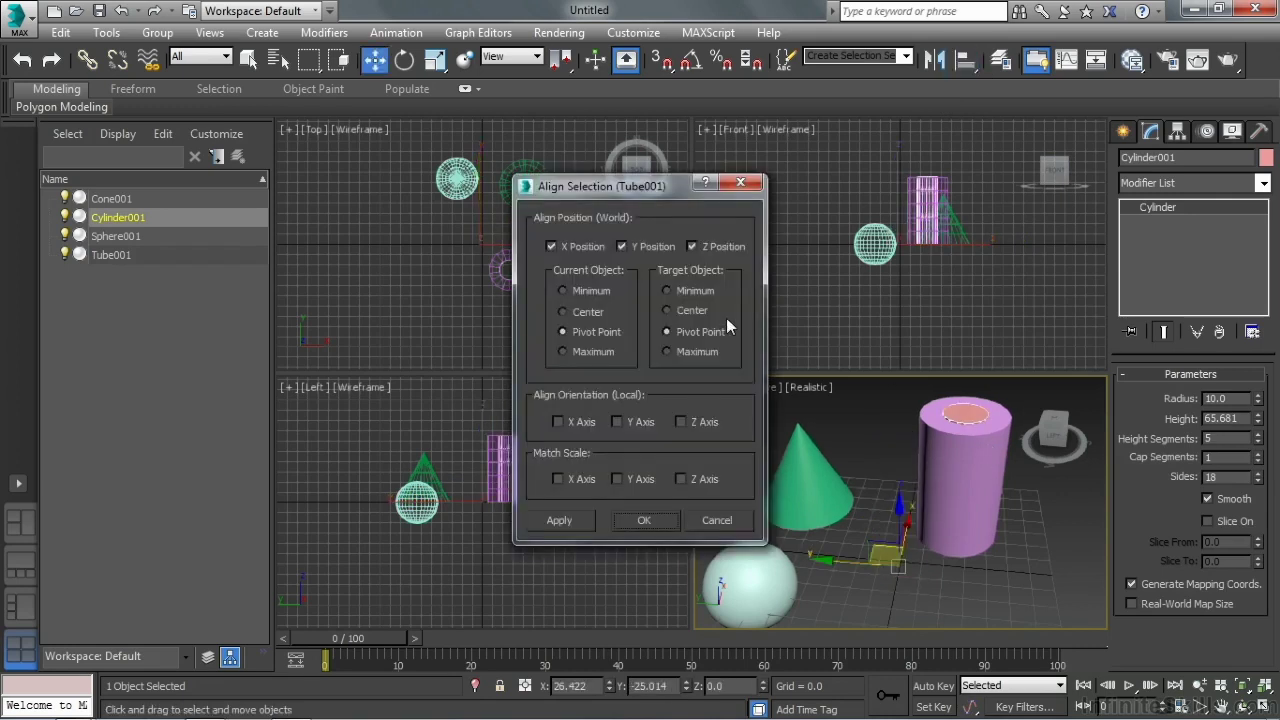
{"action": "left_click", "coordinate": [582, 312]}
{"action": "left_click", "coordinate": [668, 310]}
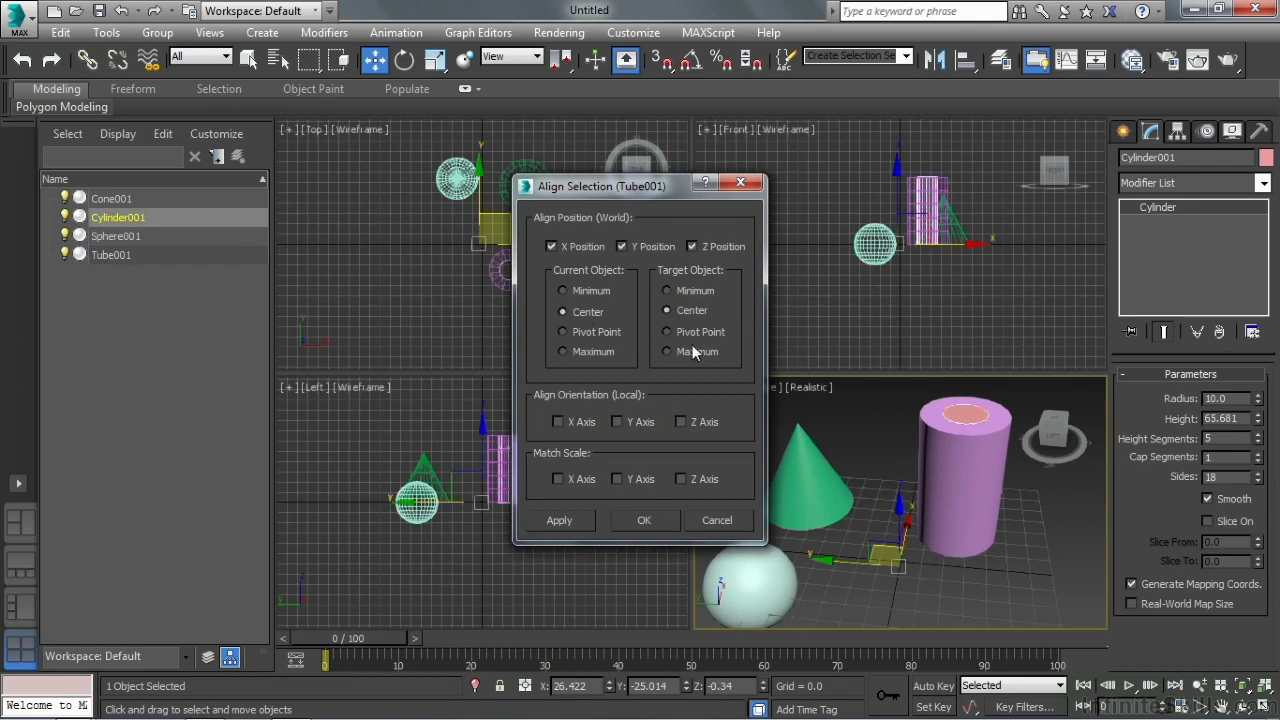
{"action": "left_click", "coordinate": [640, 520]}
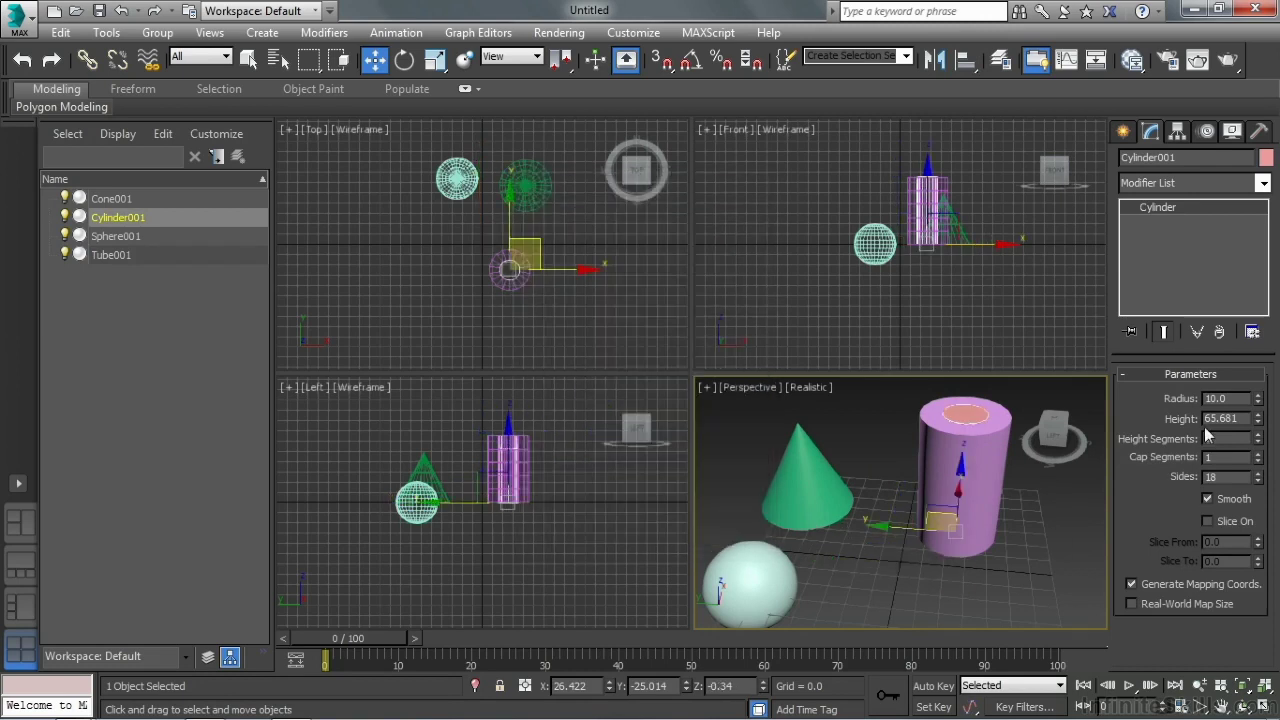
- Lengthen the cylinder to about 78.2 and move it up out of the tube to Z about 32
{"action": "left_click_drag", "start_coordinate": [1257, 418], "coordinate": [1257, 405]}
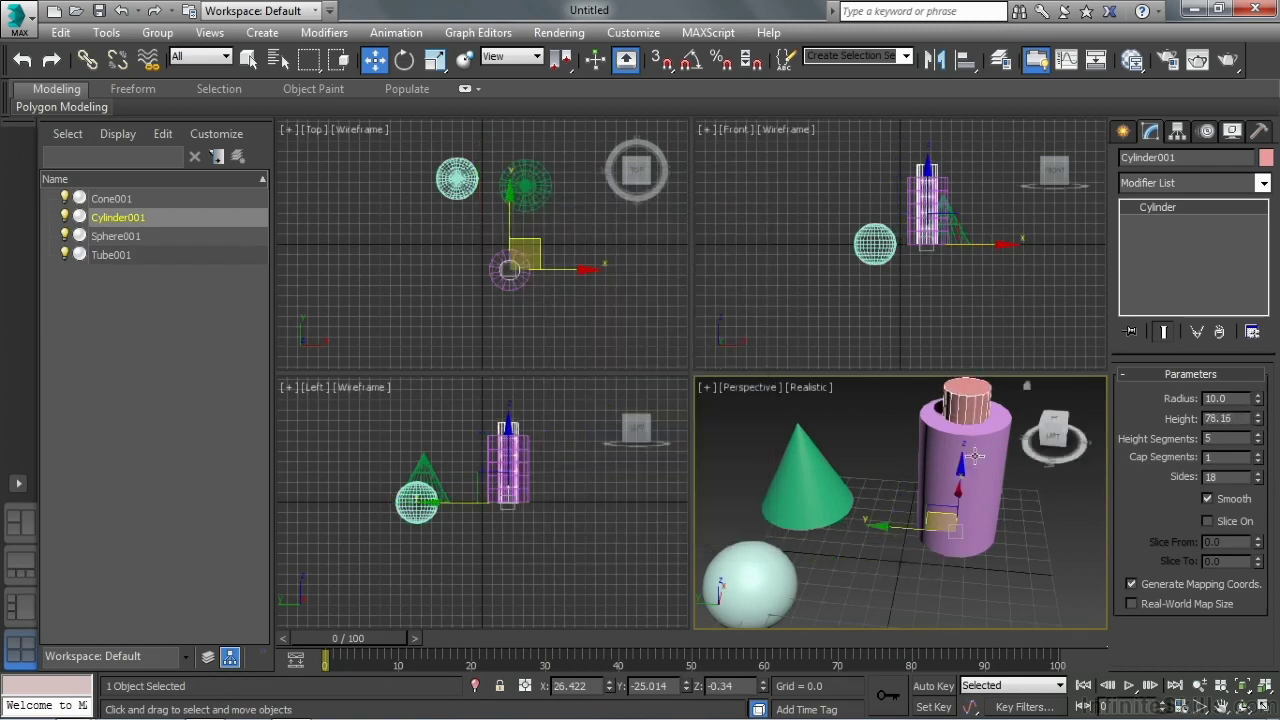
{"action": "middle_click_drag", "start_coordinate": [920, 431], "coordinate": [900, 487]}
{"action": "left_click_drag", "start_coordinate": [946, 529], "coordinate": [944, 475]}
{"action": "middle_click_drag", "start_coordinate": [944, 475], "coordinate": [934, 506]}
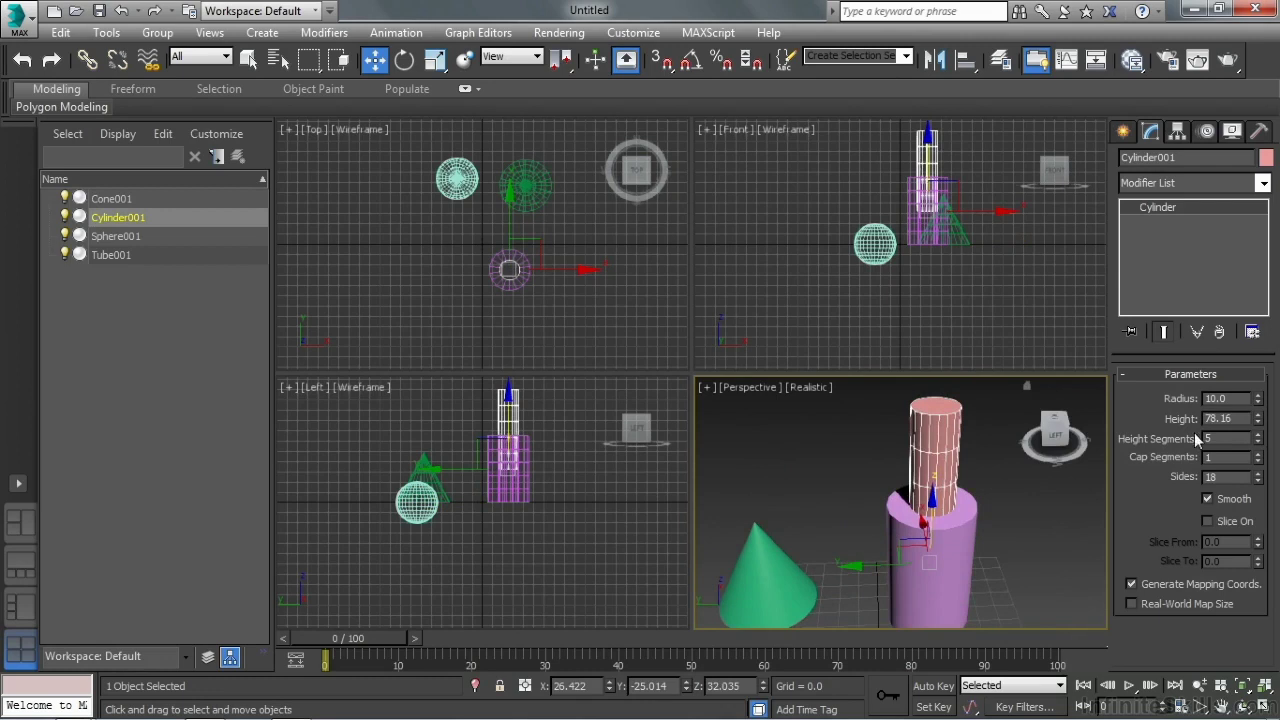
- Set the cylinder's height to 80
{"action": "scroll", "coordinate": [920, 482], "scroll_direction": "down", "scroll_amount": 4}
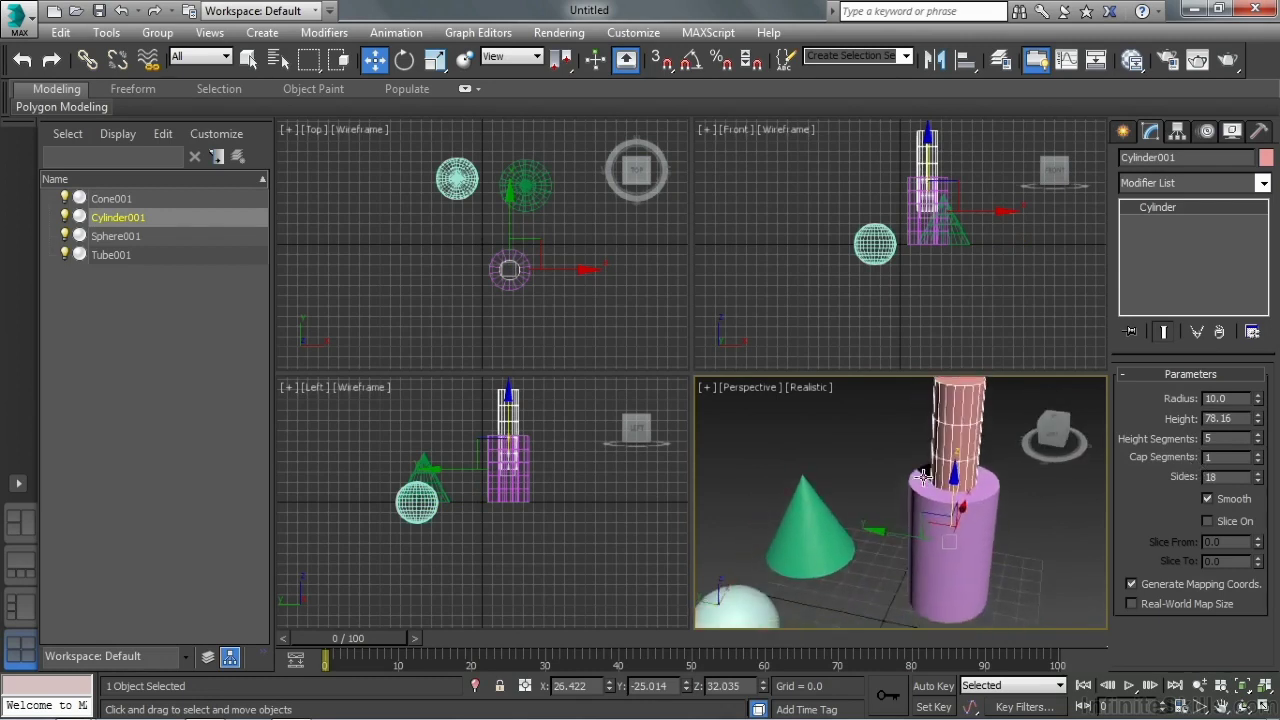
{"action": "middle_click_drag", "start_coordinate": [921, 482], "coordinate": [874, 493], "text": "alt"}
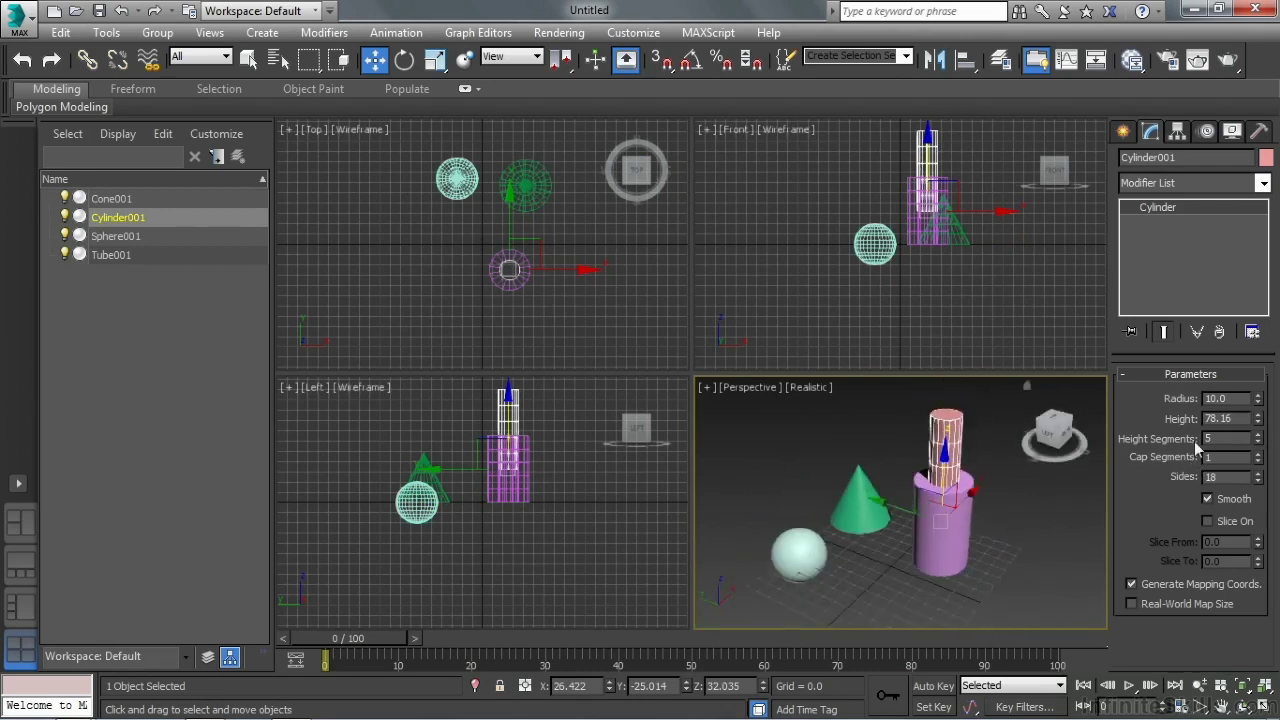
{"action": "double_click", "coordinate": [1243, 420]}
{"action": "type", "text": "80"}
{"action": "key", "text": "Return"}
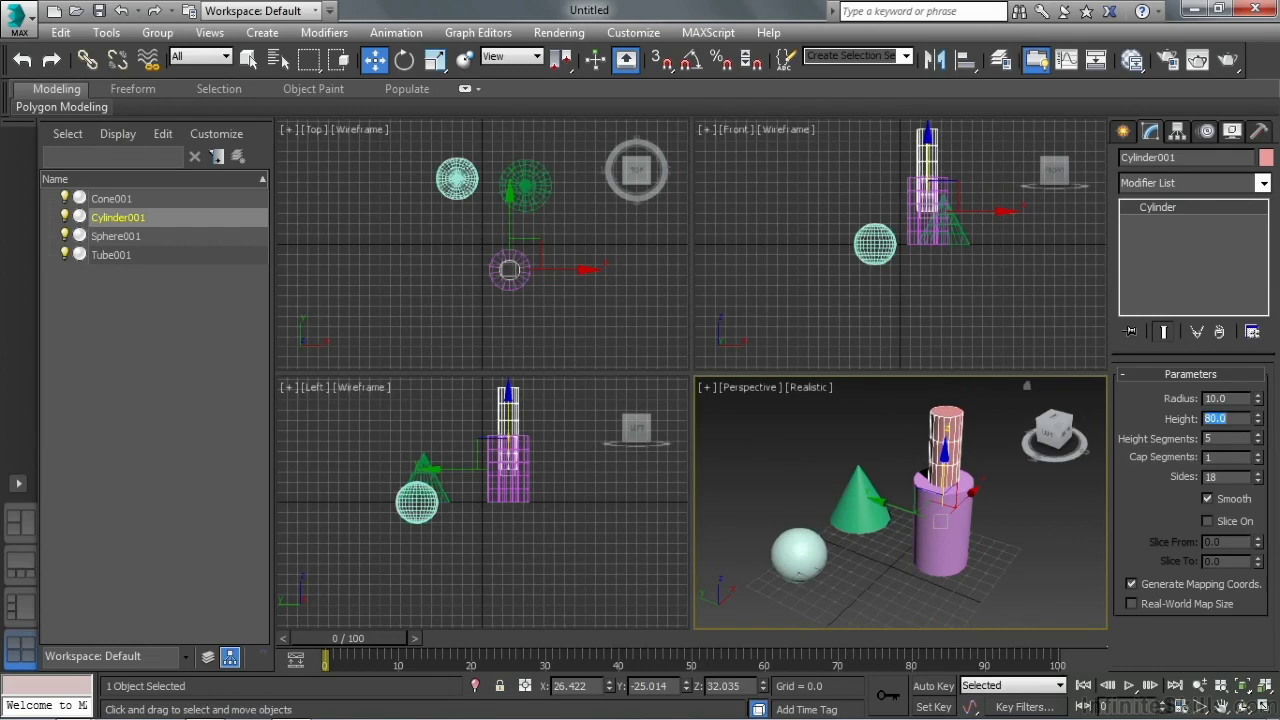
- Create an extended-primitive ChamferBox beside the tube, about 40.8 long, 44.9 wide and 45.3 high, with a fillet of about 5.9
{"action": "left_click", "coordinate": [855, 526]}
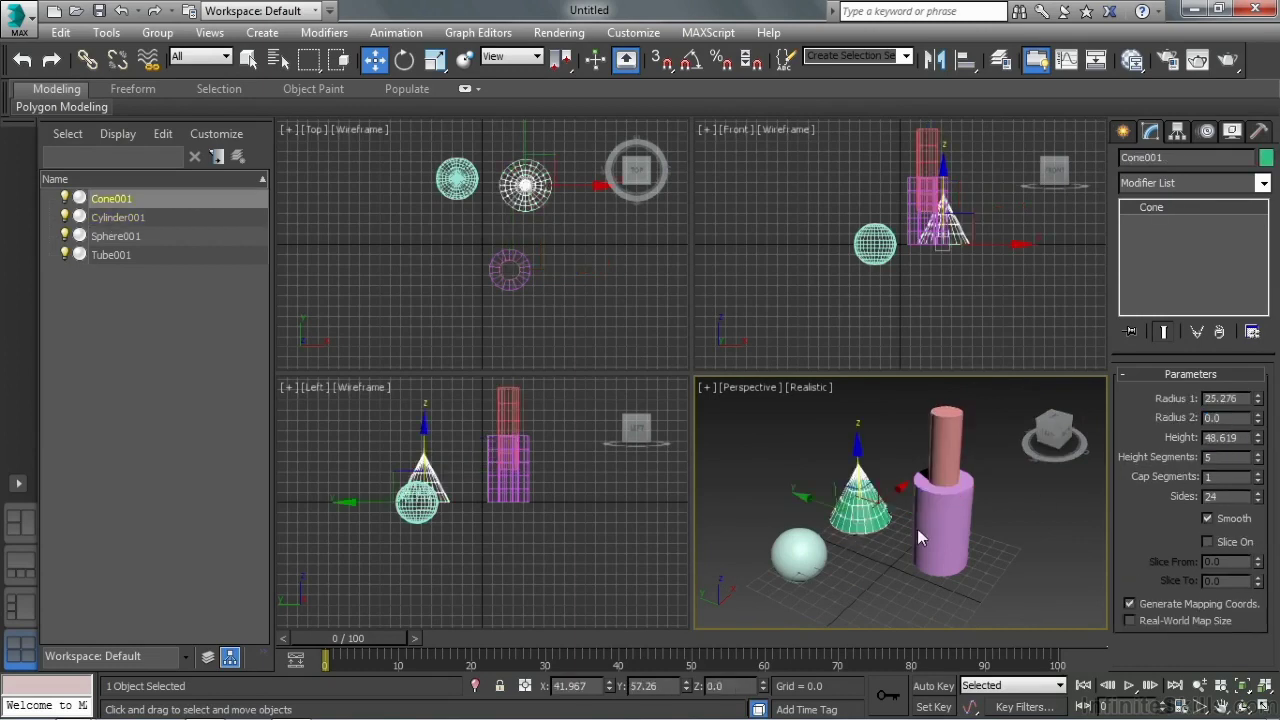
{"action": "left_click", "coordinate": [1123, 132]}
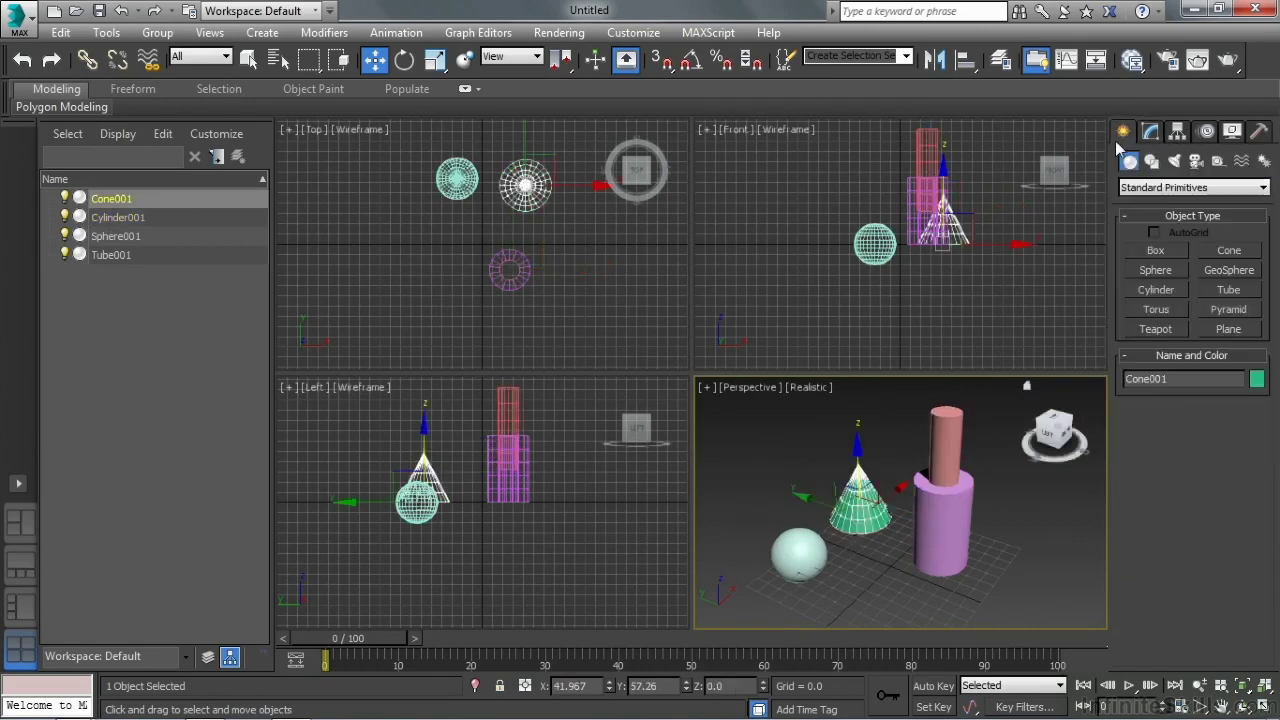
{"action": "left_click", "coordinate": [1139, 190]}
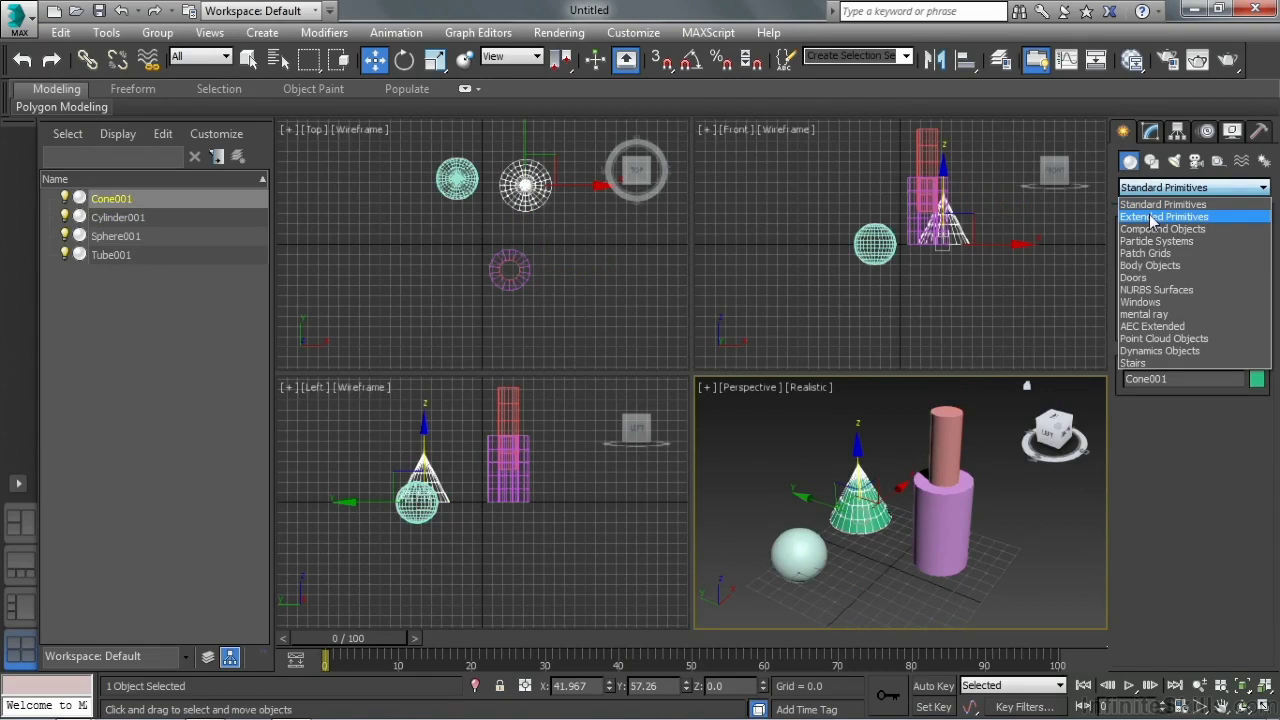
{"action": "left_click", "coordinate": [1152, 217]}
{"action": "left_click", "coordinate": [1157, 270]}
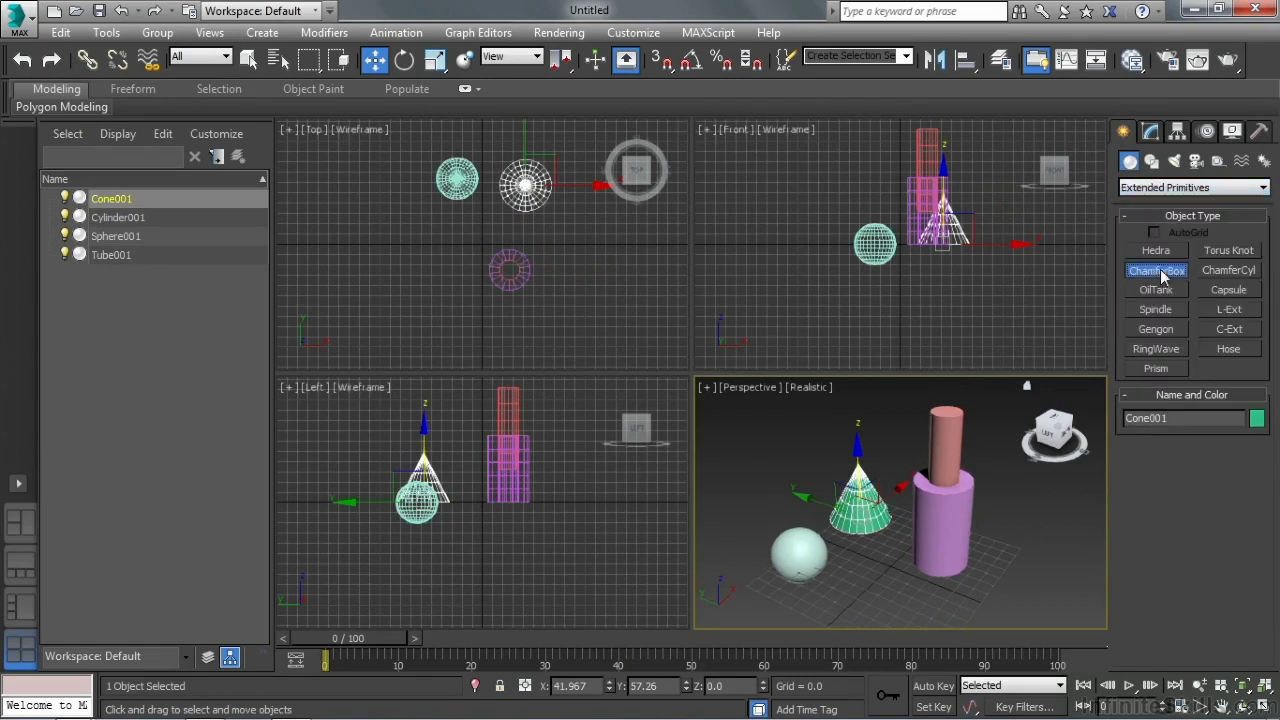
{"action": "left_click_drag", "start_coordinate": [1010, 570], "coordinate": [1049, 618]}
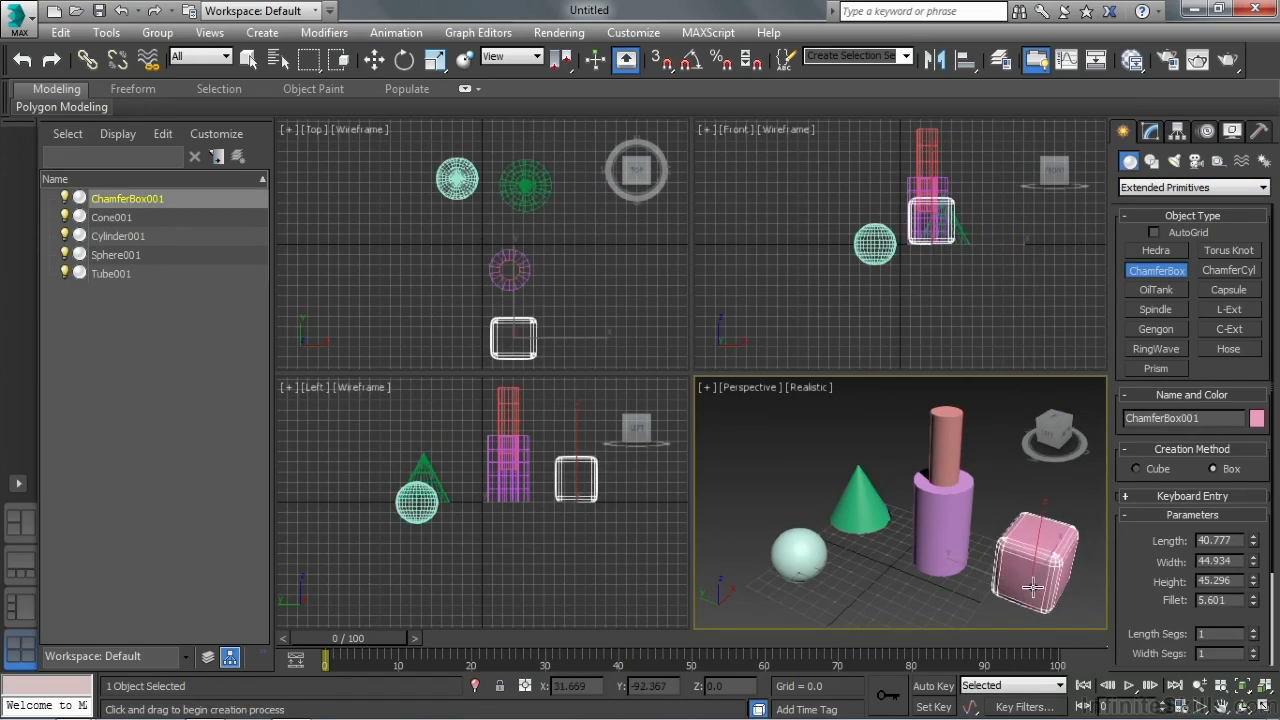
- Vary the chamfer box's fillet between sharp and rounded edges, leaving it at about 4.5
{"action": "scroll", "coordinate": [1032, 587], "scroll_direction": "up", "scroll_amount": 5}
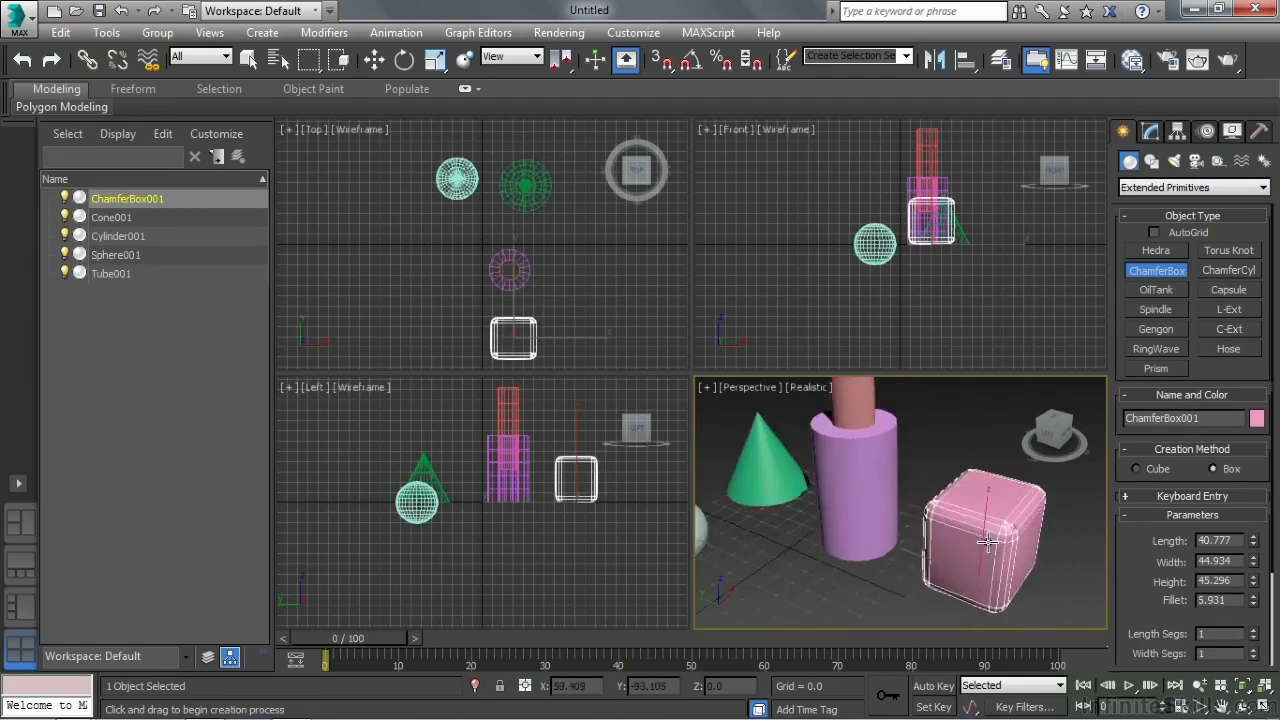
{"action": "middle_click_drag", "start_coordinate": [1018, 553], "coordinate": [982, 545]}
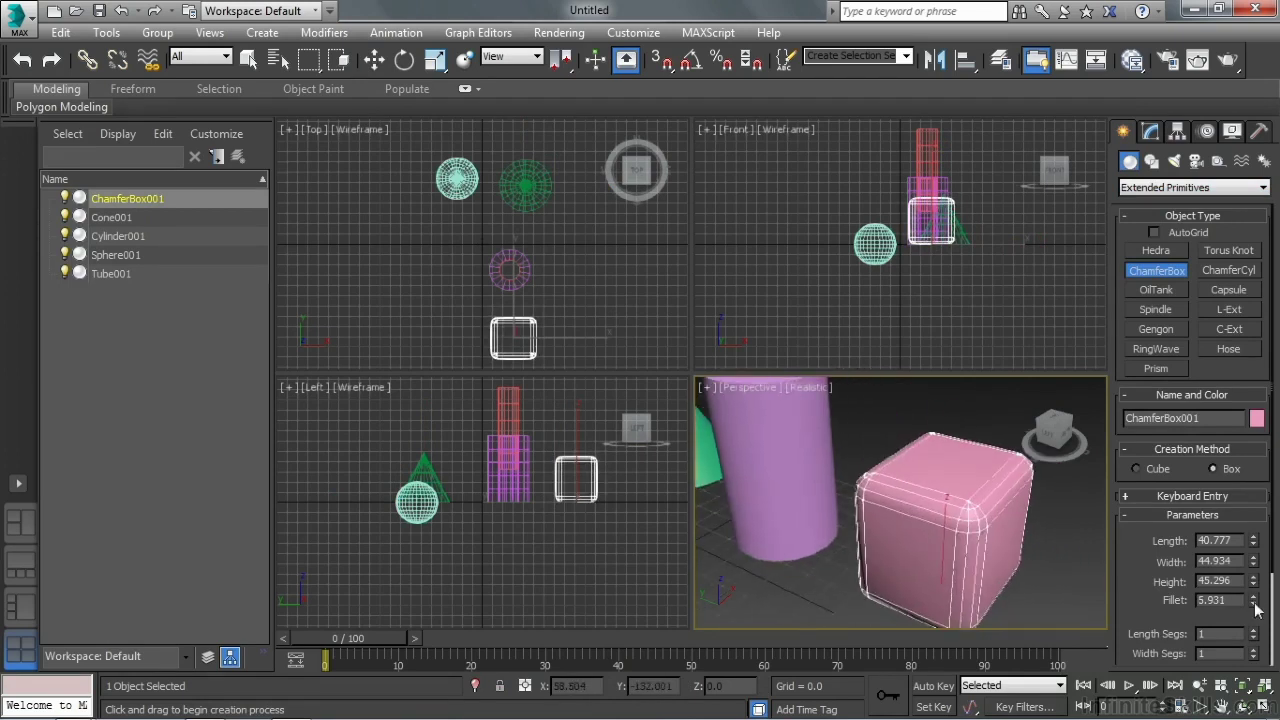
{"action": "left_click_drag", "start_coordinate": [1253, 600], "coordinate": [1253, 634]}
{"action": "scroll", "coordinate": [1017, 541], "scroll_direction": "down", "scroll_amount": 3}
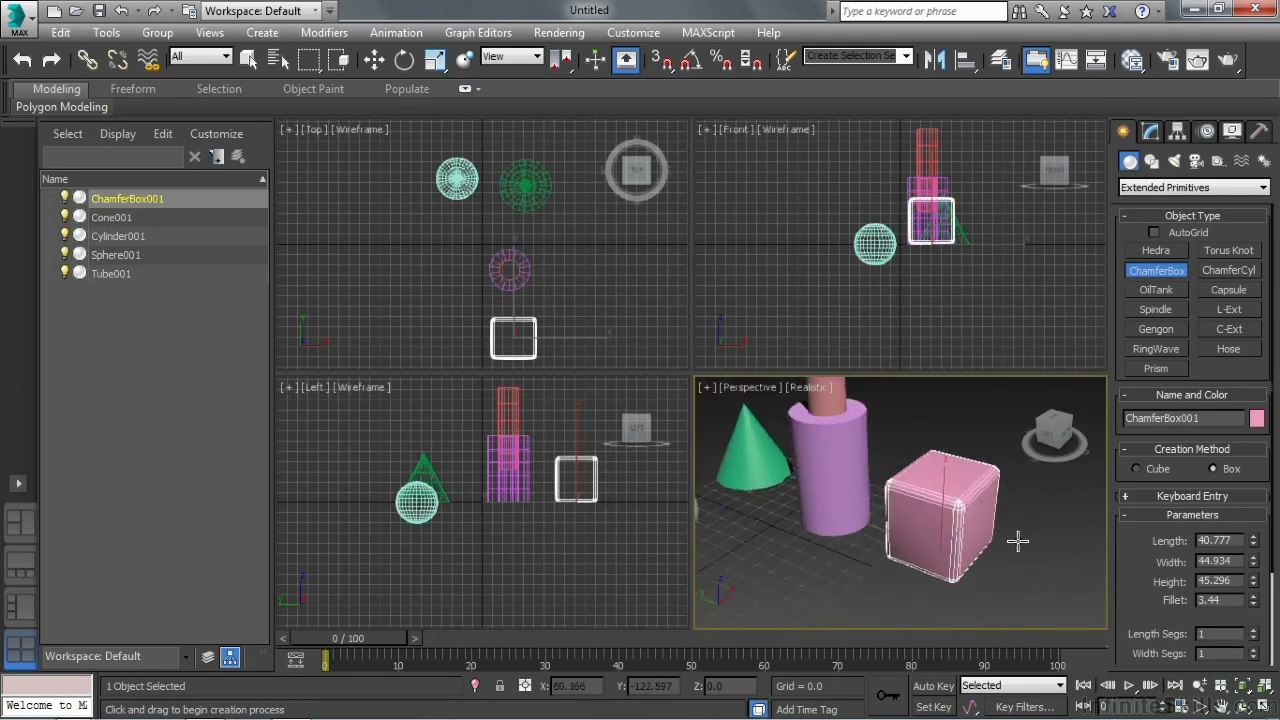
{"action": "mouse_move", "coordinate": [1018, 541]}
{"action": "middle_mouse_down", "text": "alt"}
{"action": "mouse_move", "coordinate": [974, 523]}
{"action": "mouse_move", "coordinate": [974, 497]}
{"action": "mouse_move", "coordinate": [1026, 520]}
{"action": "middle_mouse_up", "text": "alt"}
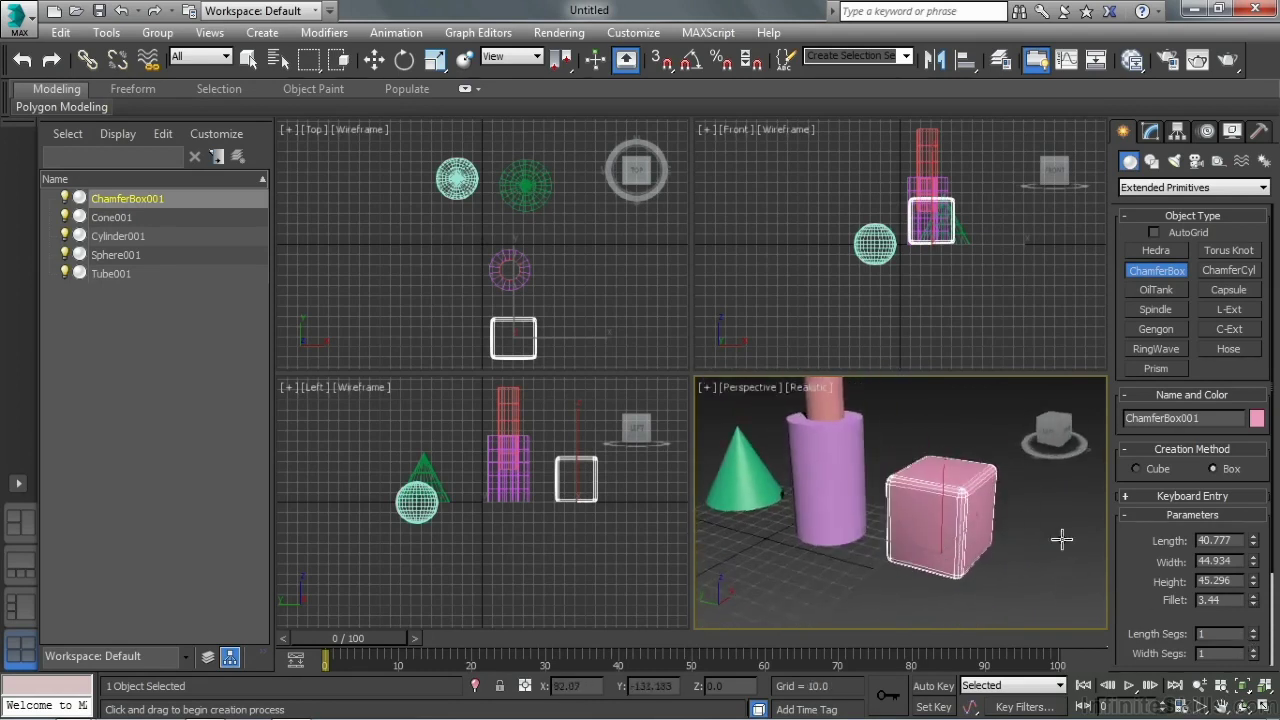
{"action": "left_click_drag", "start_coordinate": [1255, 606], "coordinate": [1258, 677]}
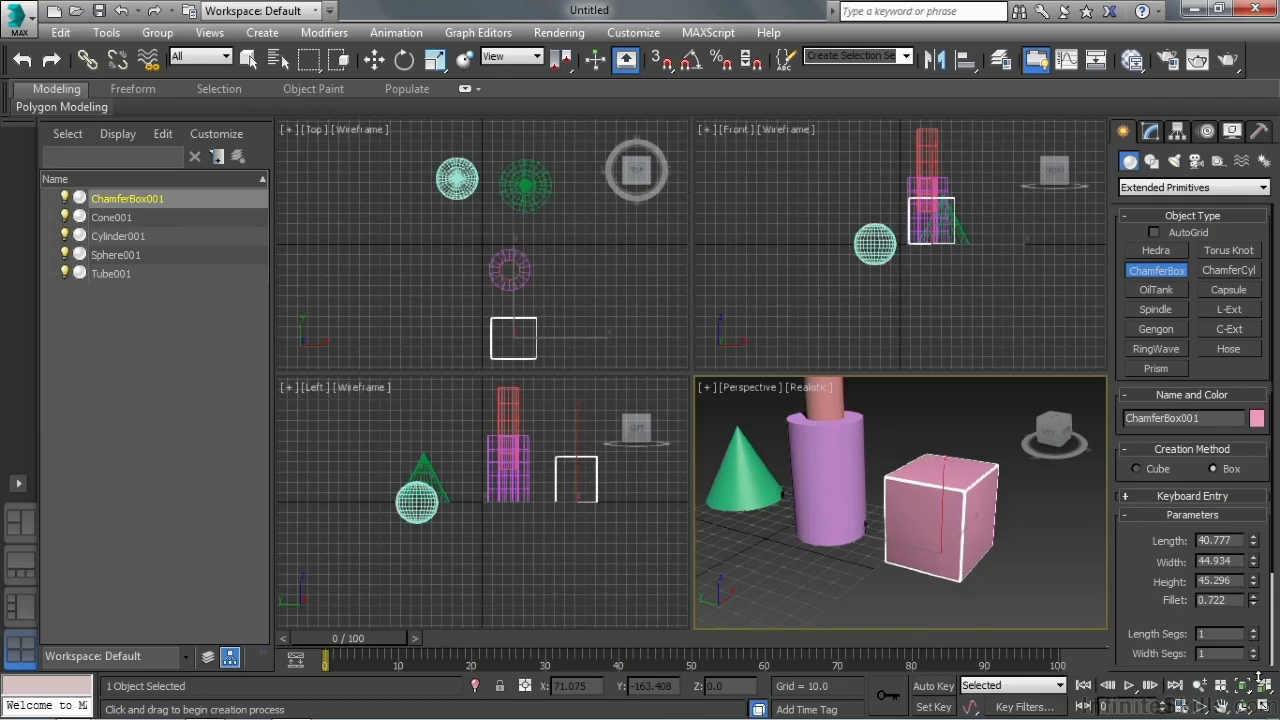
{"action": "left_click_drag", "start_coordinate": [1258, 678], "coordinate": [1248, 570]}
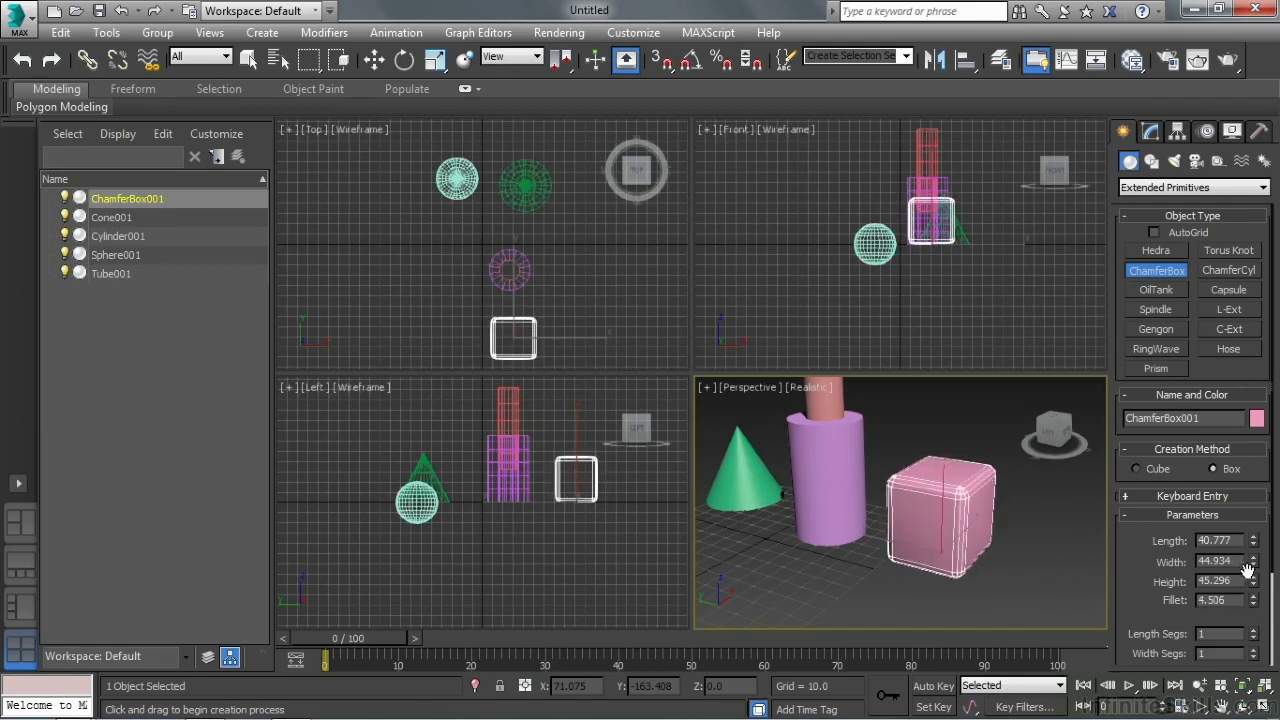
- Create a Capsule in front of the tube, near the chamfer box, and increase its radius slightly
{"action": "left_click", "coordinate": [1229, 289]}
{"action": "middle_click_drag", "start_coordinate": [812, 587], "coordinate": [837, 568]}
{"action": "scroll", "coordinate": [840, 566], "scroll_direction": "down", "scroll_amount": 3}
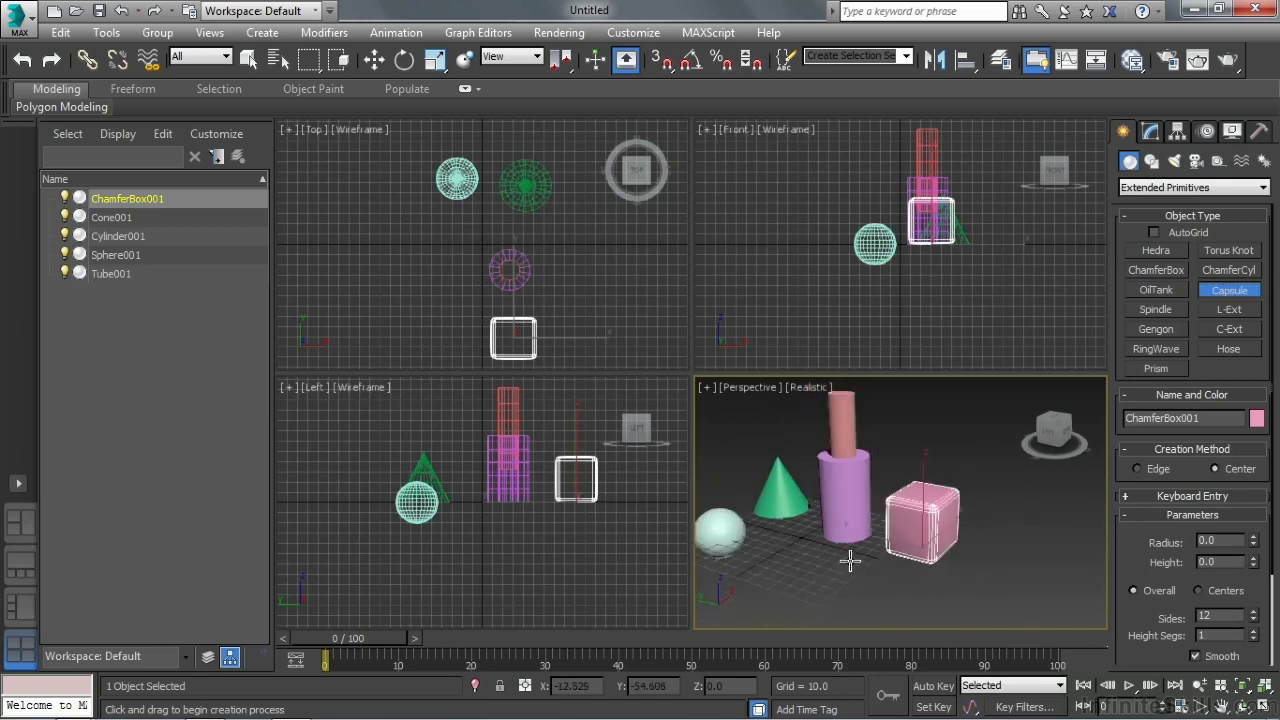
{"action": "left_click_drag", "start_coordinate": [857, 580], "coordinate": [874, 588]}
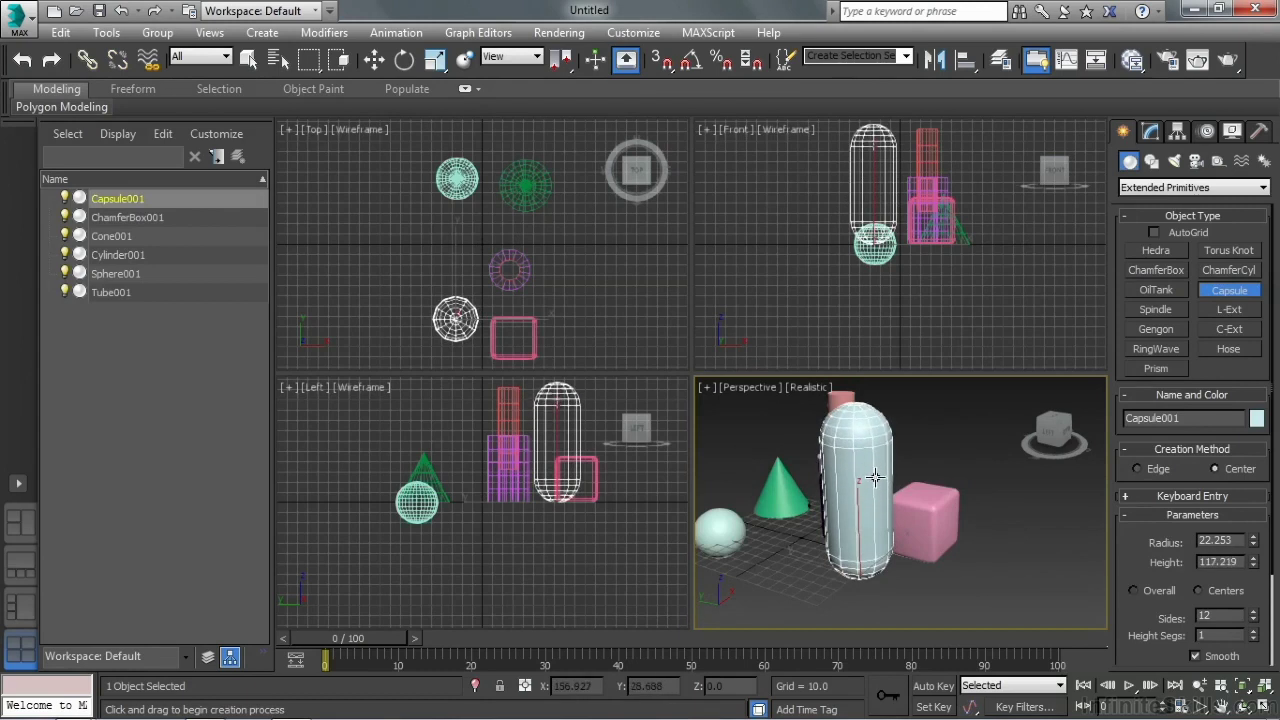
{"action": "left_click", "coordinate": [875, 478]}
{"action": "mouse_move", "coordinate": [1253, 546]}
{"action": "left_mouse_down"}
{"action": "mouse_move", "coordinate": [1254, 523]}
{"action": "mouse_move", "coordinate": [1254, 590]}
{"action": "mouse_move", "coordinate": [1252, 569]}
{"action": "left_mouse_up"}
- Create an OilTank beside the chamfer box with radius about 27.4, height about 97.5 and cap height about 11.7
{"action": "left_click", "coordinate": [1158, 290]}
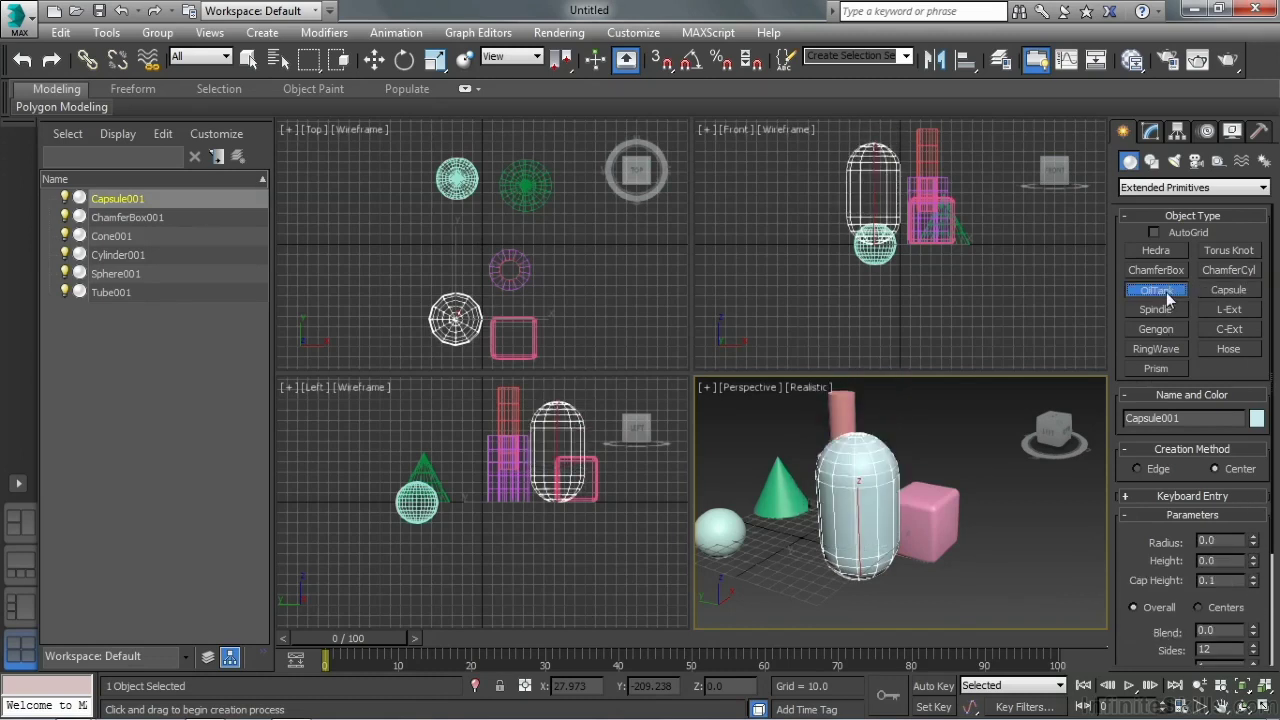
{"action": "left_click_drag", "start_coordinate": [997, 566], "coordinate": [1011, 585]}
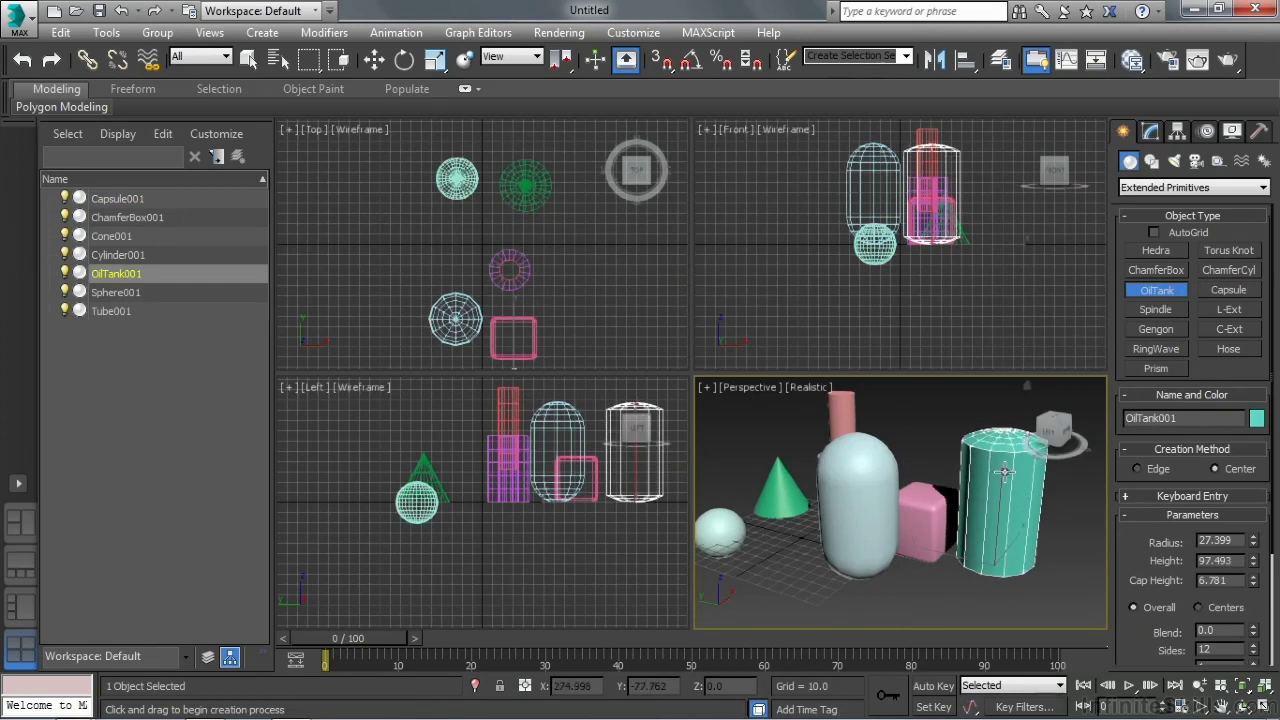
{"action": "left_click", "coordinate": [1016, 429]}
{"action": "left_click", "coordinate": [988, 508]}
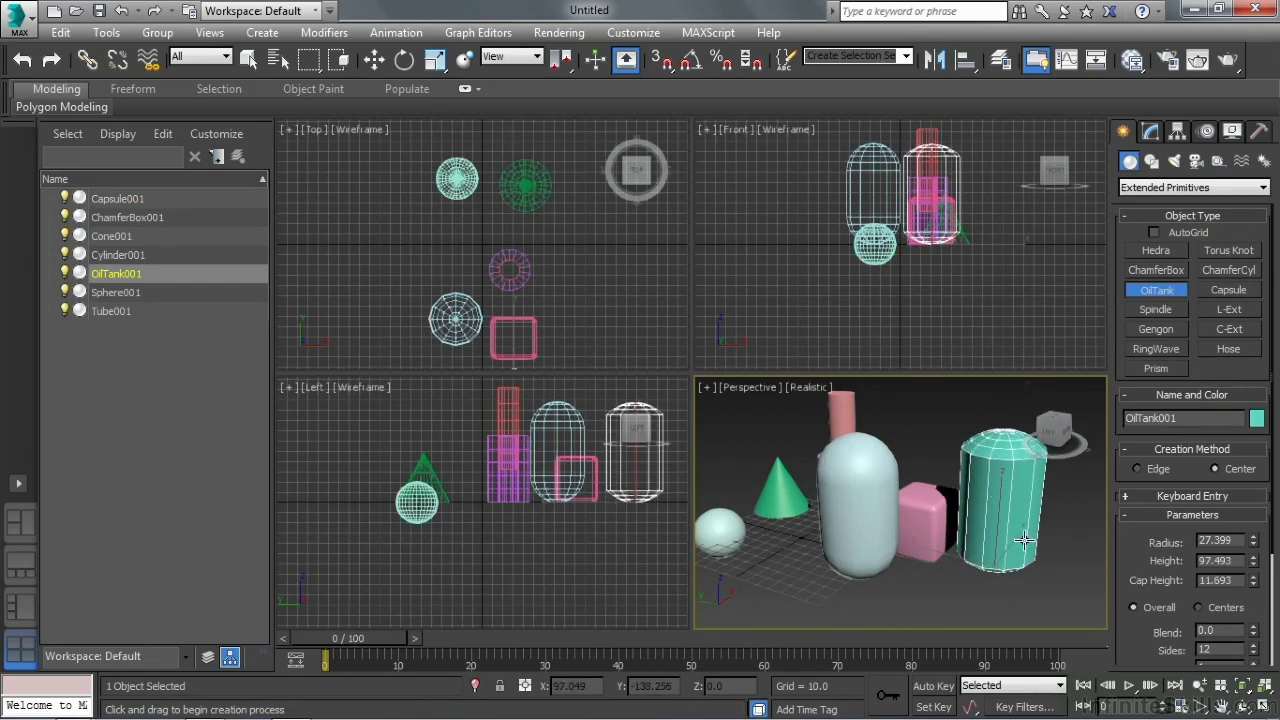
- Create a Hedra in front of the cone and sphere, and set its family to Star1
{"action": "left_click", "coordinate": [1157, 251]}
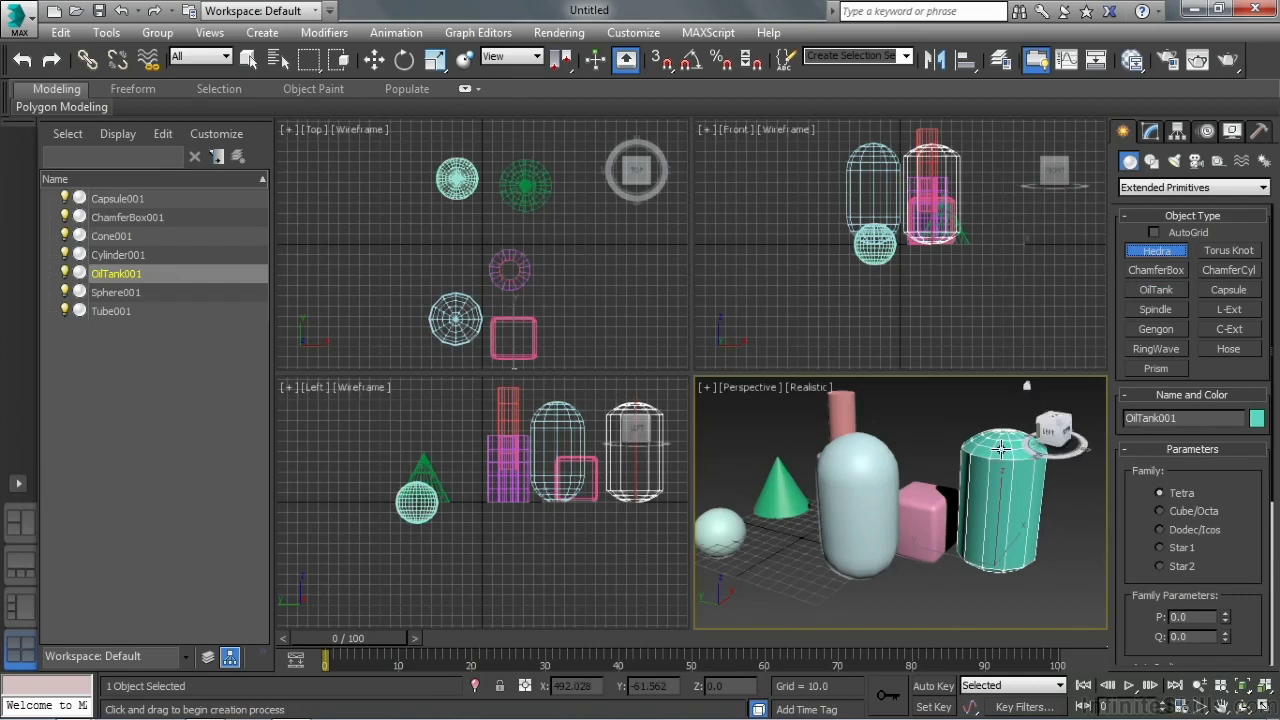
{"action": "left_click_drag", "start_coordinate": [785, 578], "coordinate": [796, 604]}
{"action": "scroll", "coordinate": [1237, 552], "scroll_direction": "down", "scroll_amount": 2}
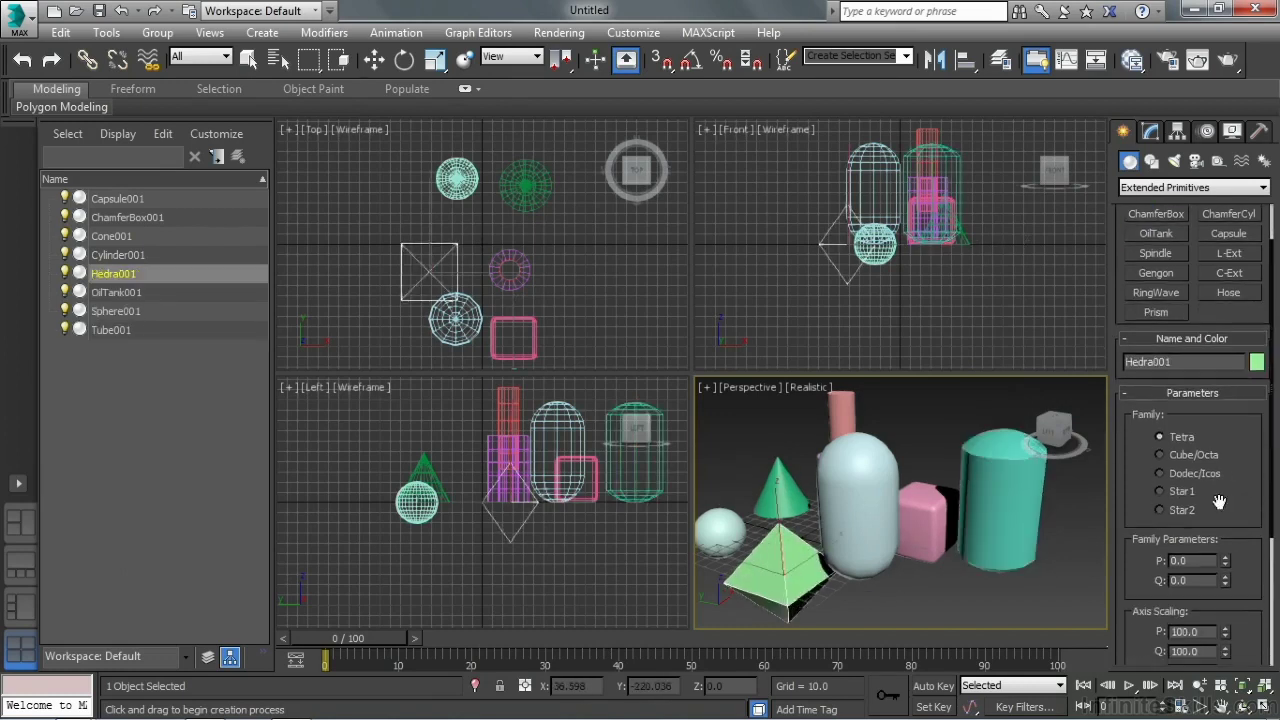
{"action": "left_click", "coordinate": [1181, 480]}
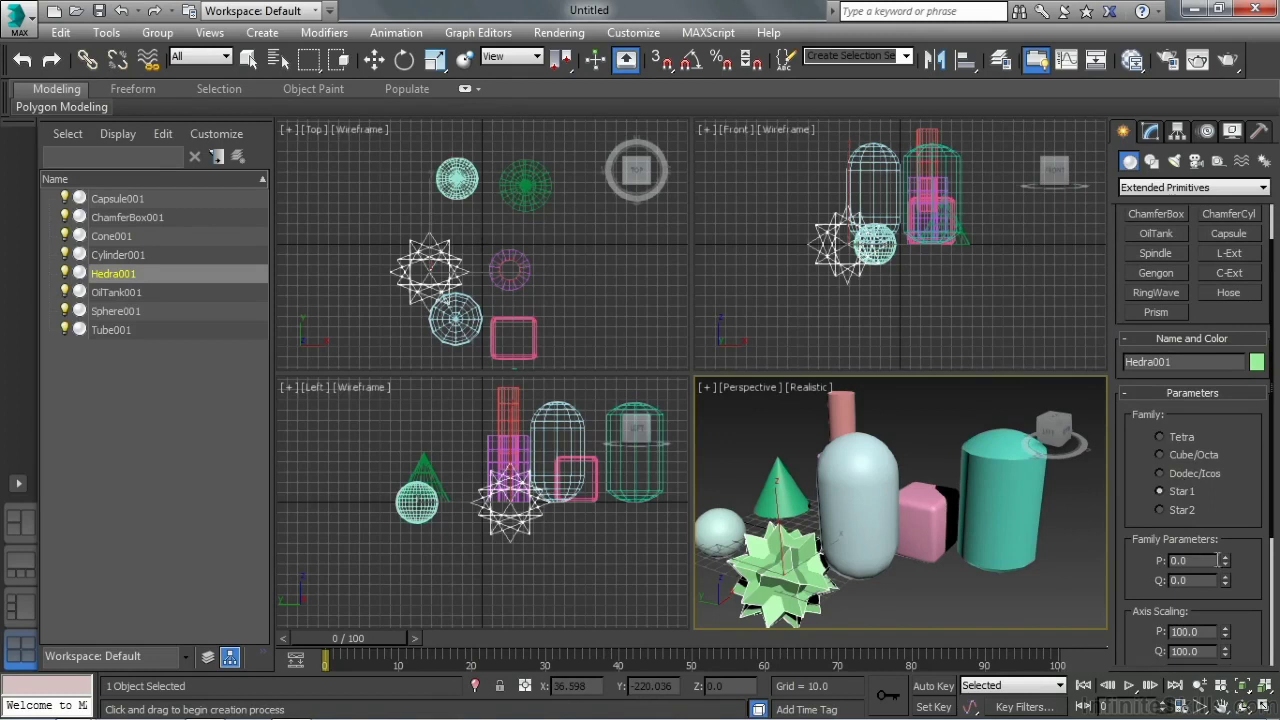
- Try the hedra's family parameters P and Q at 1.0 in turn, returning each to 0.0
{"action": "left_click_drag", "start_coordinate": [1224, 561], "coordinate": [1225, 480]}
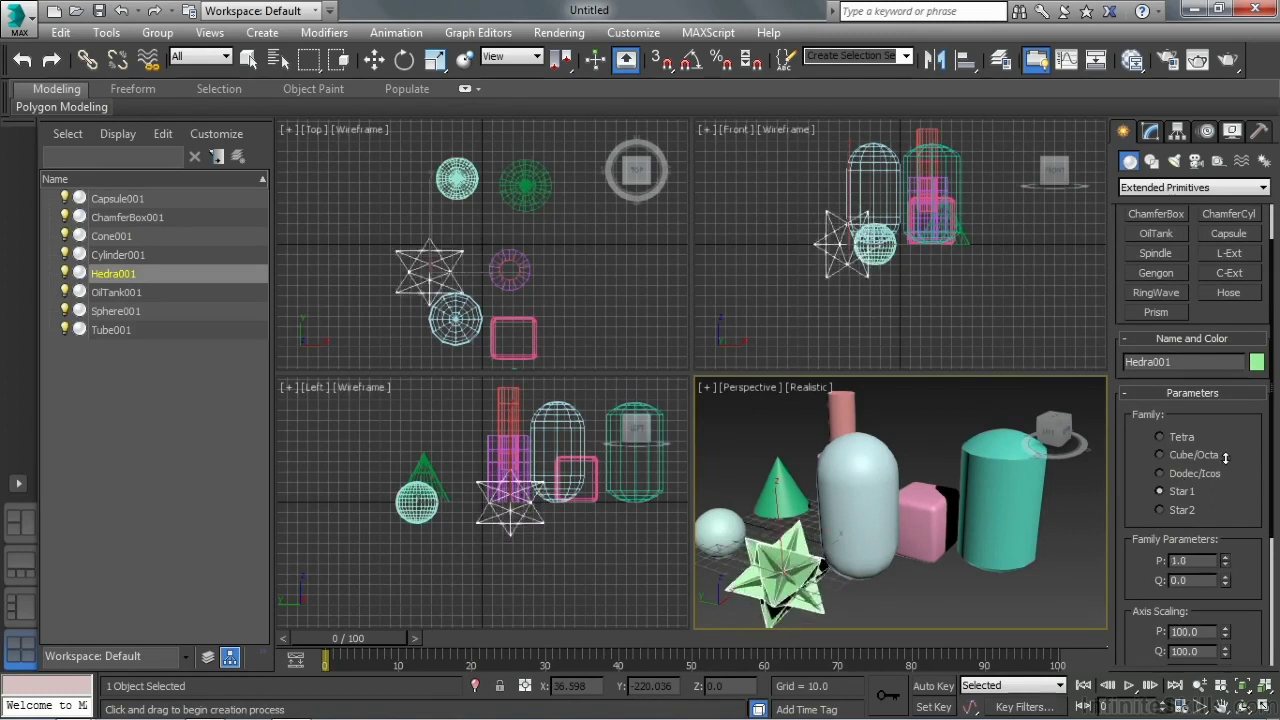
{"action": "left_click_drag", "start_coordinate": [1225, 458], "coordinate": [1220, 492]}
{"action": "left_click_drag", "start_coordinate": [1224, 578], "coordinate": [1225, 457]}
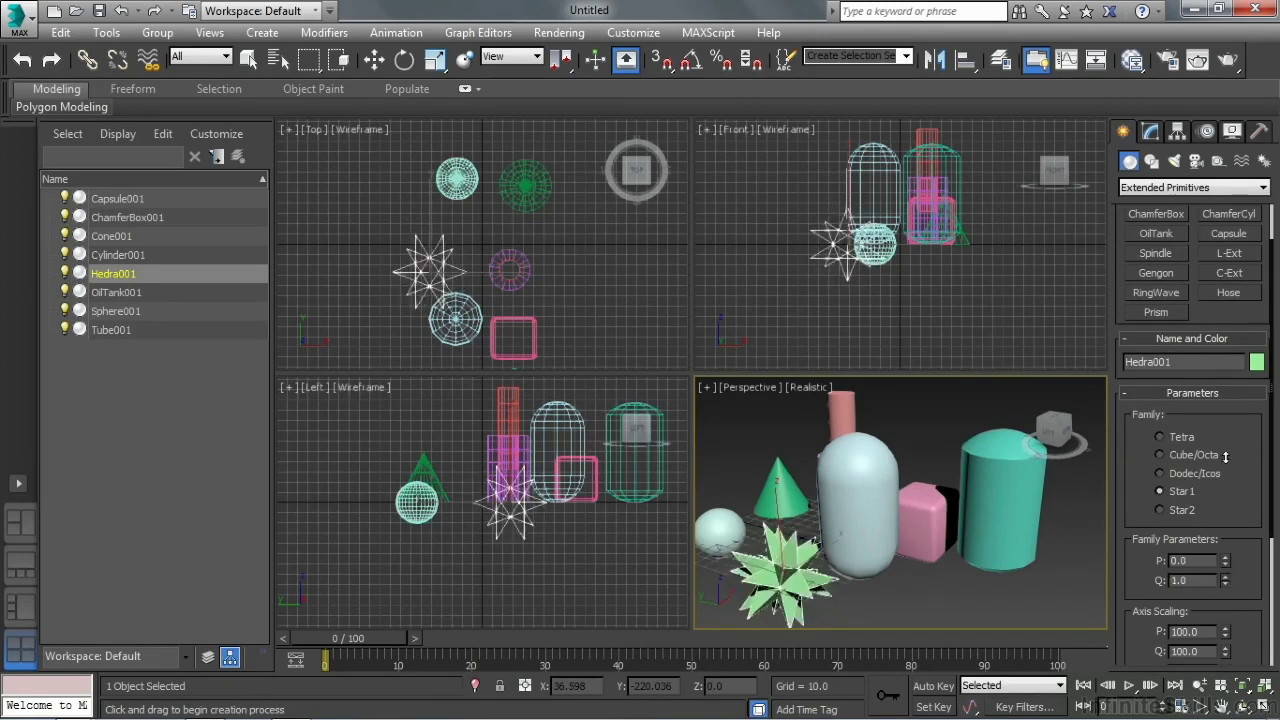
{"action": "mouse_move", "coordinate": [1225, 580]}
{"action": "left_mouse_down"}
{"action": "mouse_move", "coordinate": [1231, 553]}
{"action": "mouse_move", "coordinate": [1230, 572]}
{"action": "left_mouse_up"}
- Create a standard-primitive Teapot beside the star-shaped hedra with a radius of about 22.6
{"action": "left_click", "coordinate": [1150, 188]}
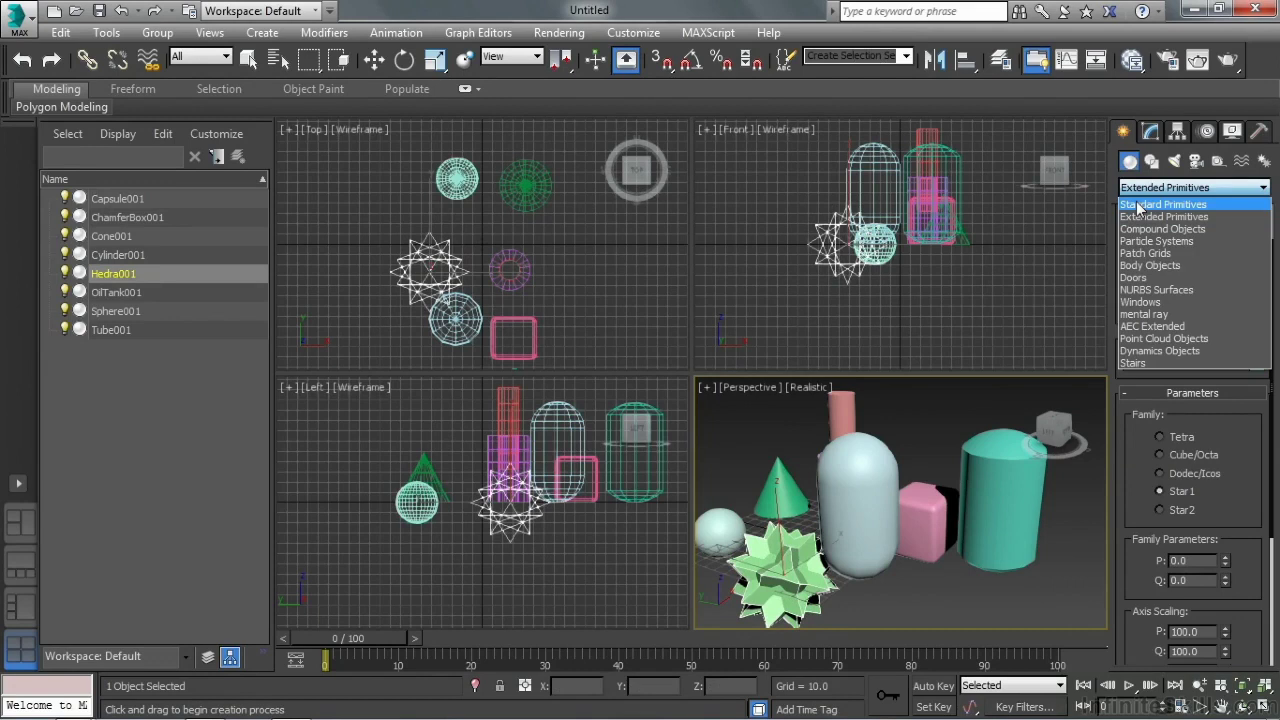
{"action": "left_click", "coordinate": [1138, 206]}
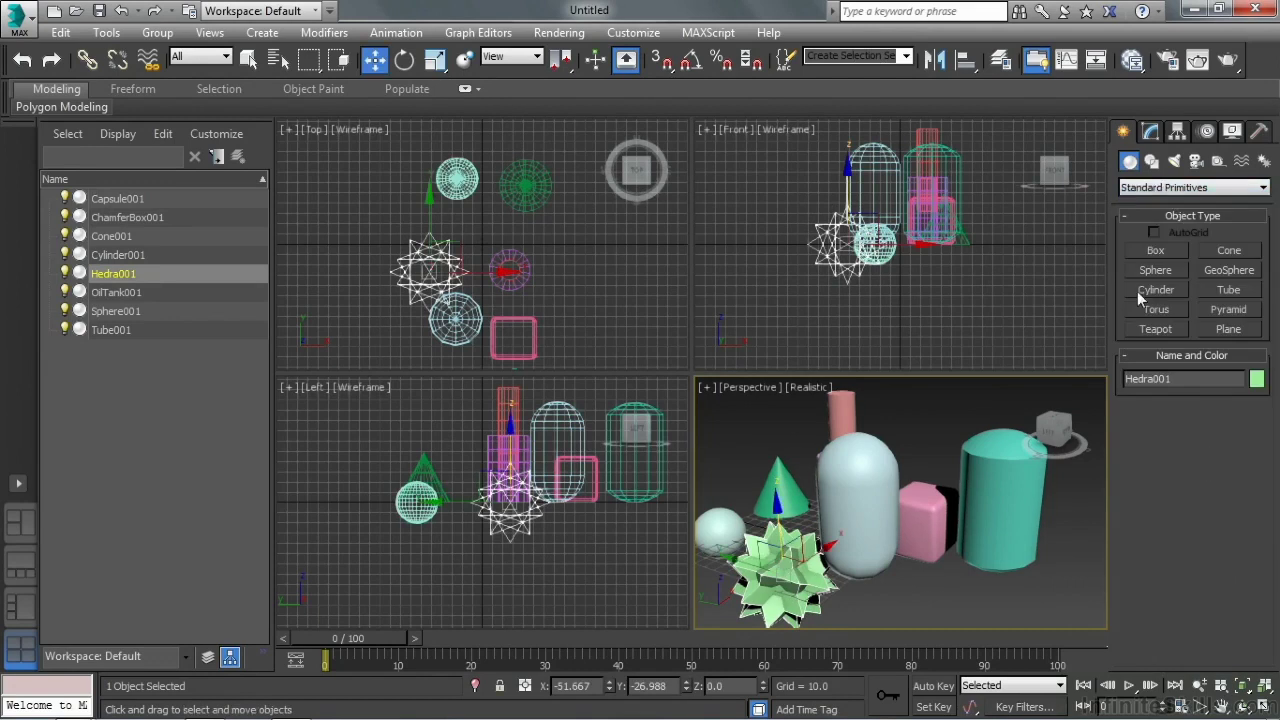
{"action": "left_click", "coordinate": [1180, 325]}
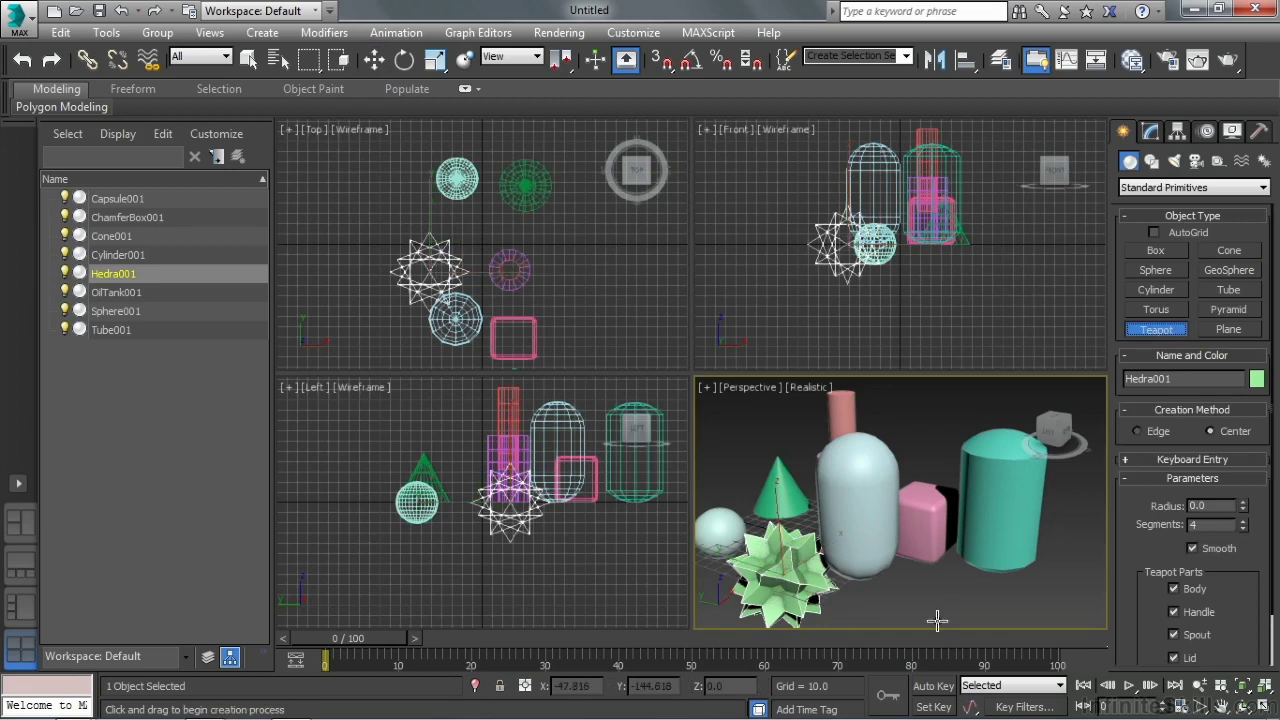
{"action": "middle_click_drag", "start_coordinate": [916, 583], "coordinate": [982, 549], "text": "alt"}
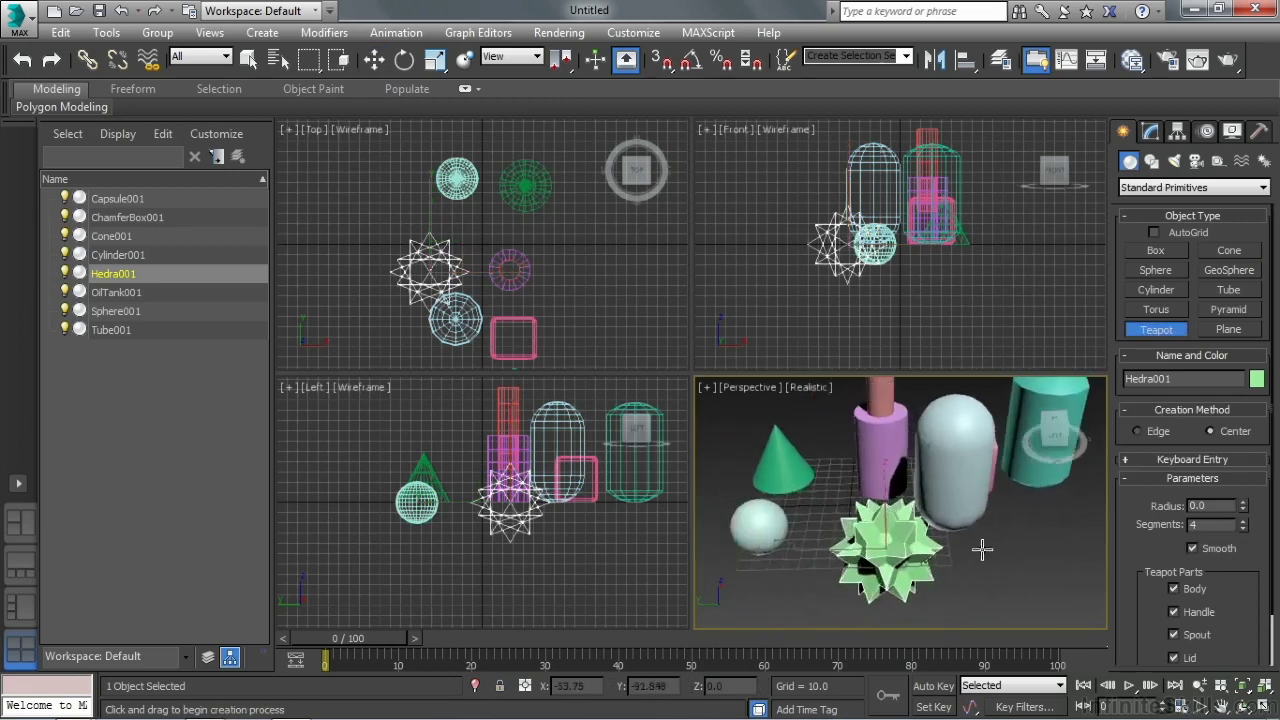
{"action": "scroll", "coordinate": [939, 552], "scroll_direction": "down", "scroll_amount": 3}
{"action": "mouse_move", "coordinate": [958, 558]}
{"action": "left_mouse_down"}
{"action": "mouse_move", "coordinate": [1018, 590]}
{"action": "mouse_move", "coordinate": [982, 566]}
{"action": "left_mouse_up"}
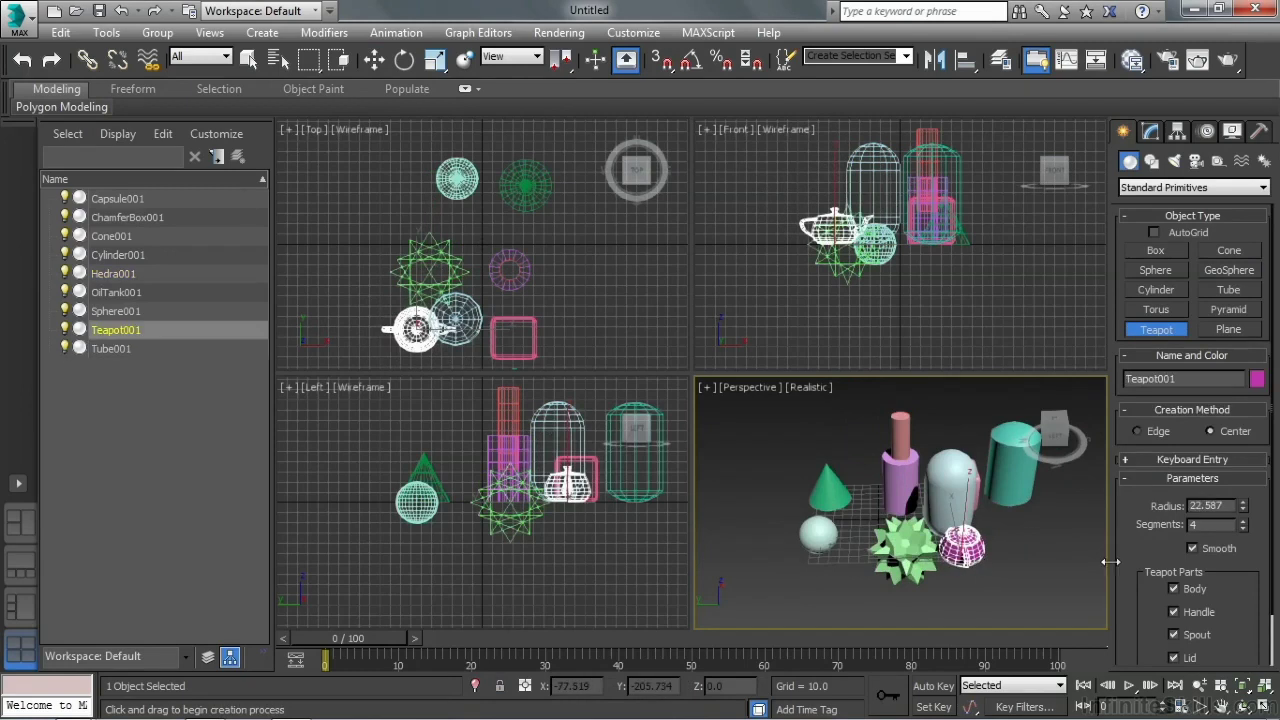
- Try 8 segments on the teapot and reduce the segment count to 5
{"action": "left_click", "coordinate": [1242, 521]}
{"action": "left_click", "coordinate": [1242, 521]}
{"action": "left_click", "coordinate": [1242, 521]}
{"action": "left_click", "coordinate": [1242, 521]}
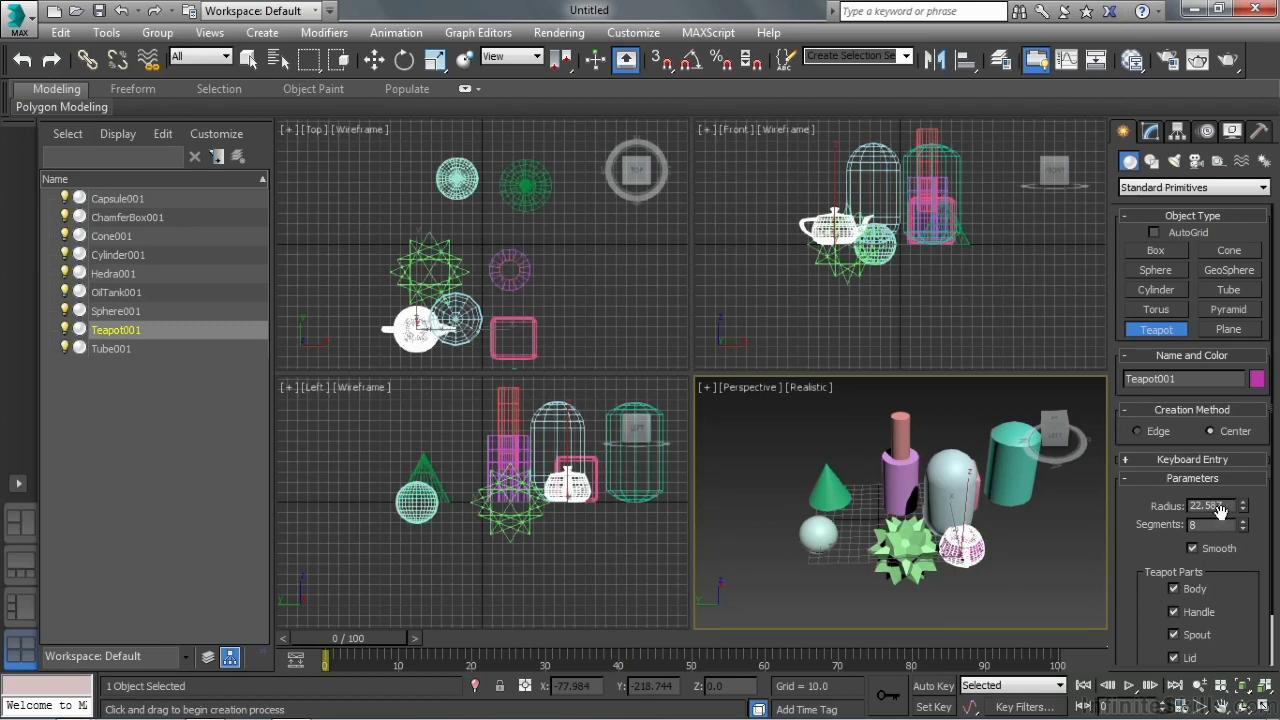
{"action": "middle_click_drag", "start_coordinate": [1030, 535], "coordinate": [1007, 549]}
{"action": "scroll", "coordinate": [962, 549], "scroll_direction": "up", "scroll_amount": 5}
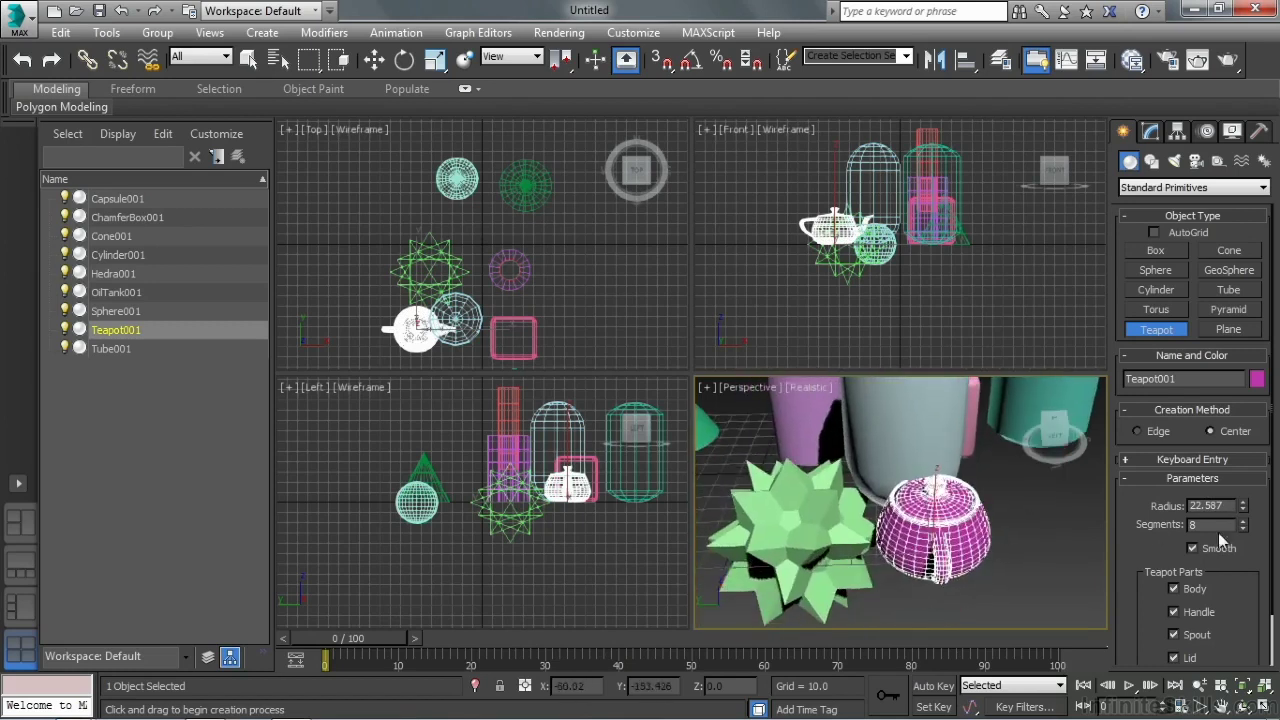
{"action": "left_click_drag", "start_coordinate": [1247, 534], "coordinate": [1247, 537]}
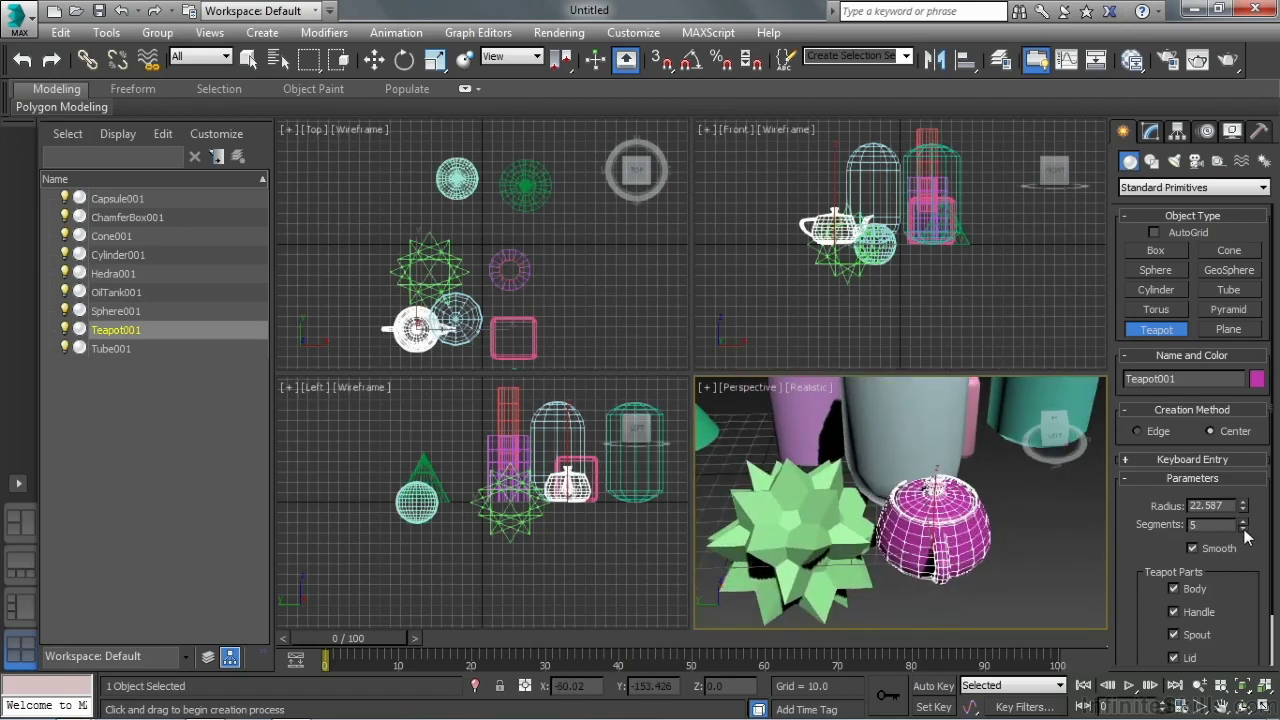
- Create a Torus beside the teapot and adjust it to about 27.5 for Radius 1 and 9.9 for Radius 2
{"action": "left_click", "coordinate": [1157, 310]}
{"action": "left_click_drag", "start_coordinate": [1013, 505], "coordinate": [1055, 574]}
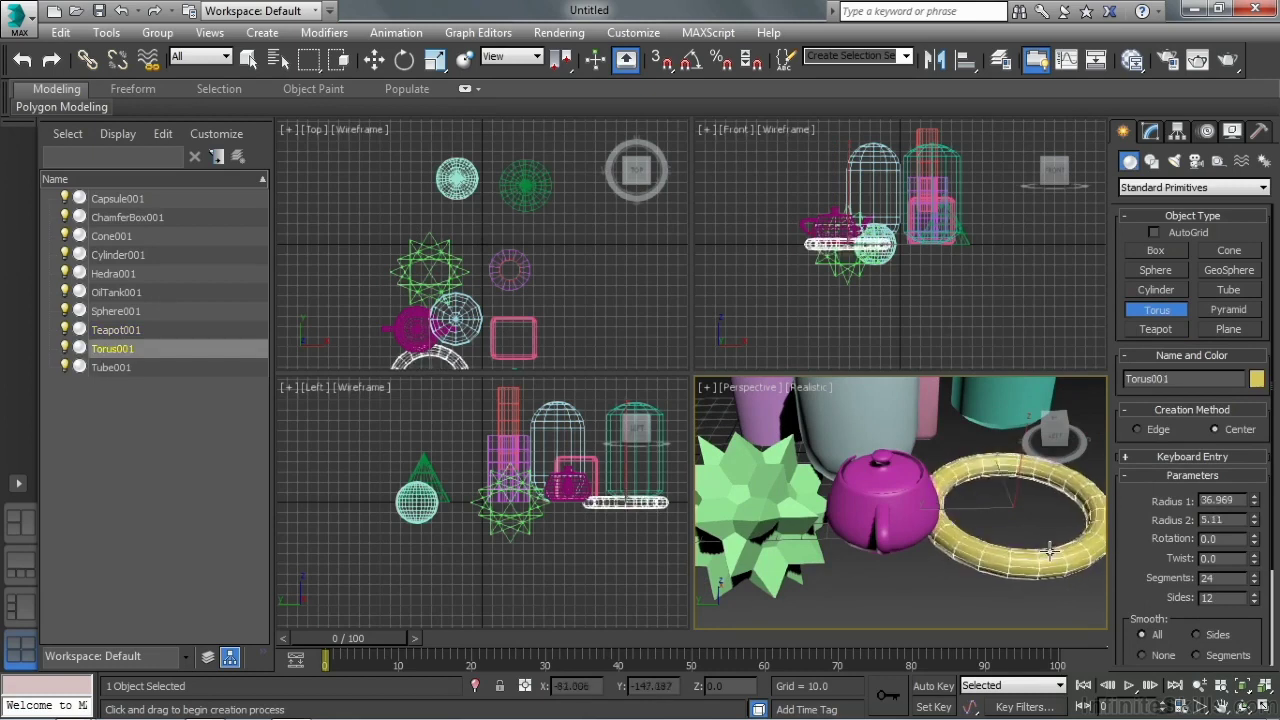
{"action": "left_click", "coordinate": [1041, 534]}
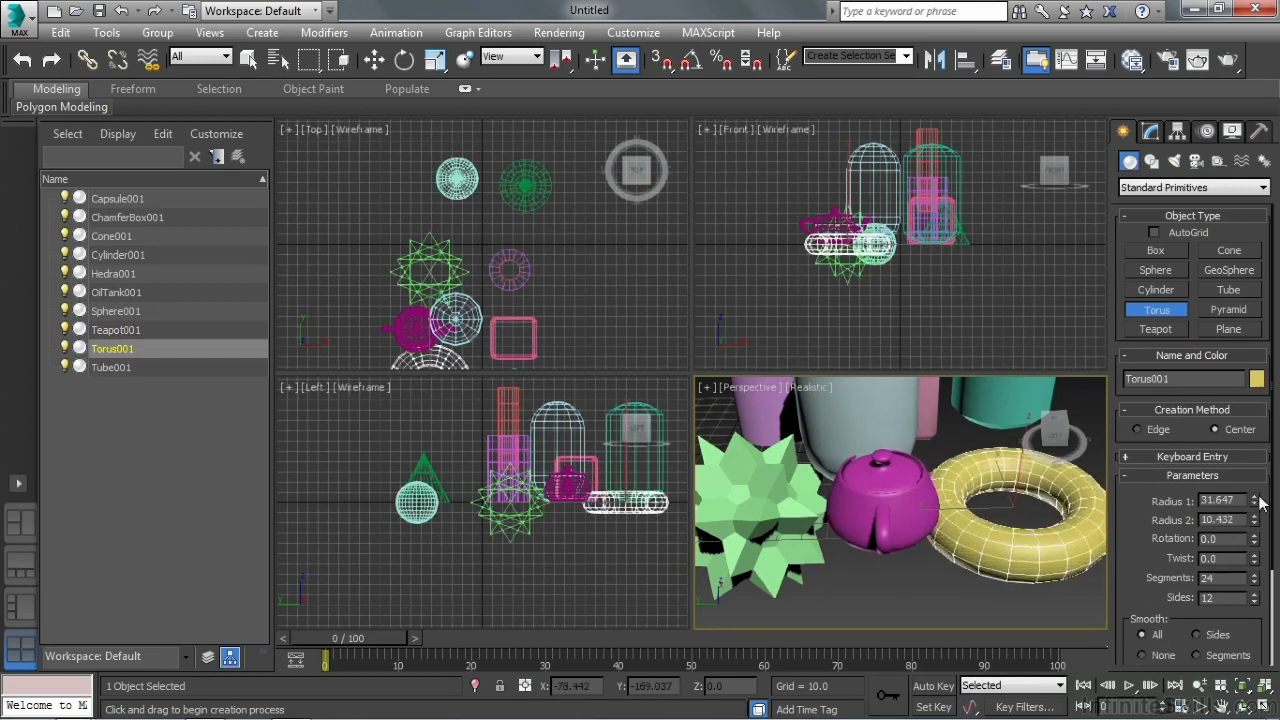
{"action": "mouse_move", "coordinate": [1256, 499]}
{"action": "left_mouse_down"}
{"action": "mouse_move", "coordinate": [1260, 368]}
{"action": "mouse_move", "coordinate": [1260, 538]}
{"action": "mouse_move", "coordinate": [1261, 478]}
{"action": "mouse_move", "coordinate": [1261, 505]}
{"action": "left_mouse_up"}
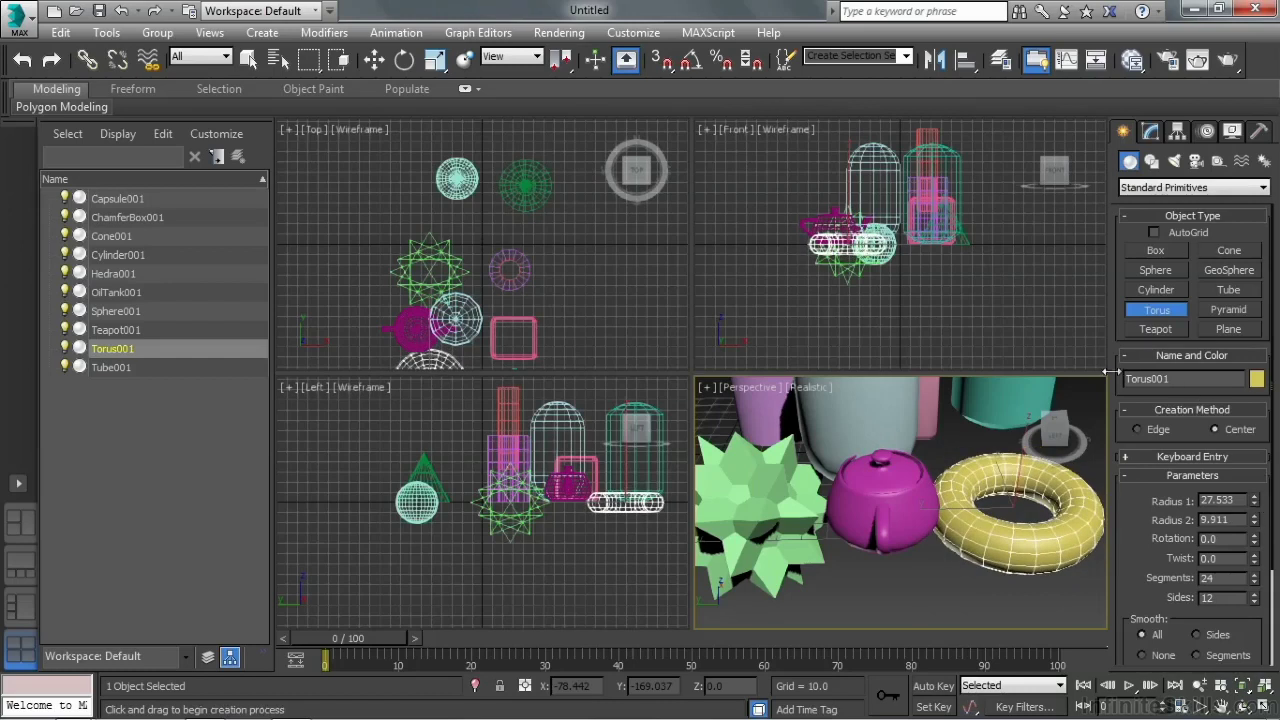
{"action": "scroll", "coordinate": [850, 533], "scroll_direction": "down", "scroll_amount": 5}
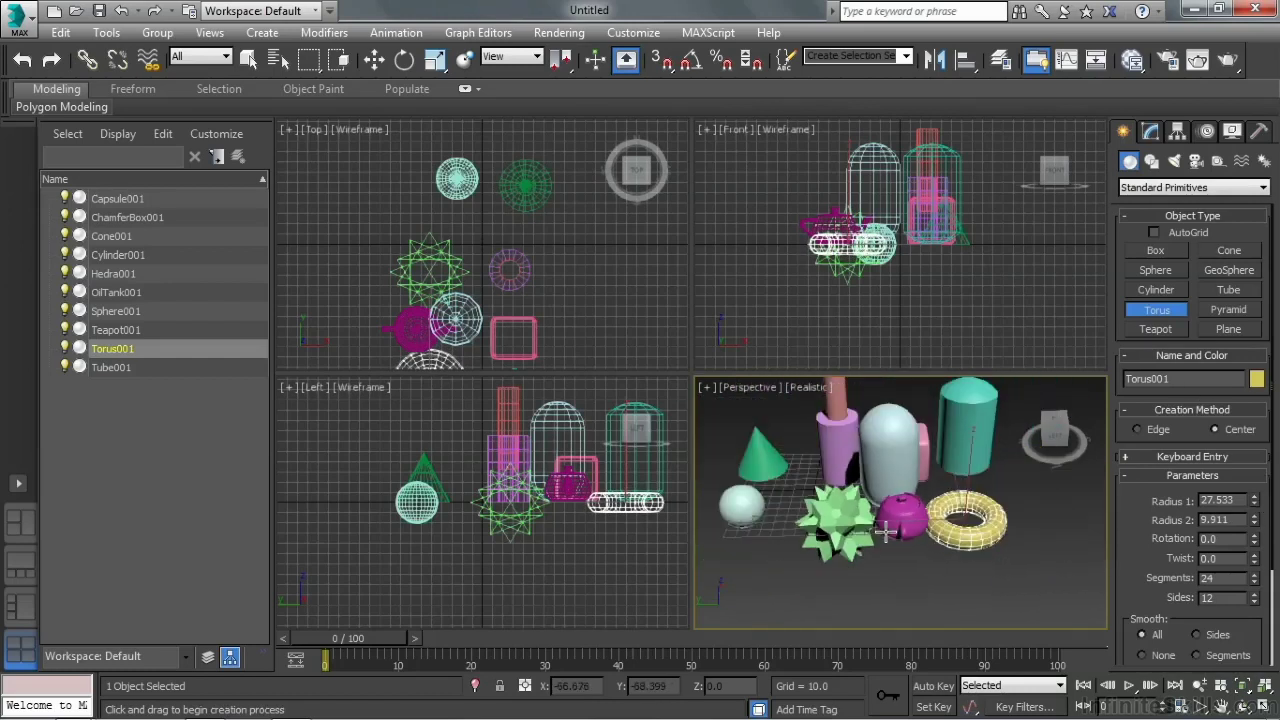